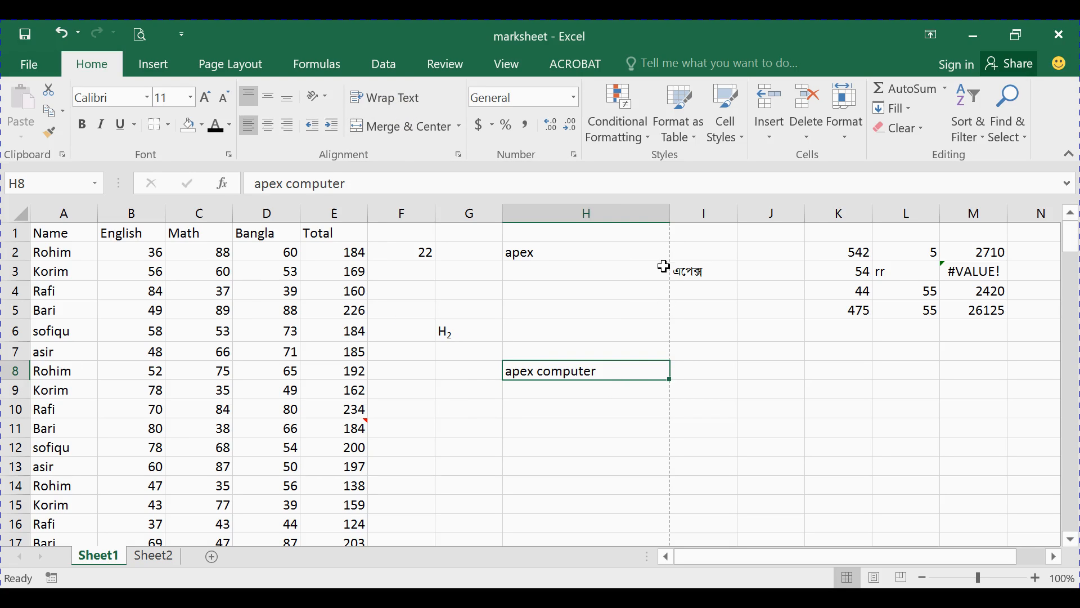
# Step: Narrow column H to fit its "apex computer" text and enter "apex computer" in cell I8
pyautogui.moveTo(671, 214); pyautogui.dragTo(600, 214)
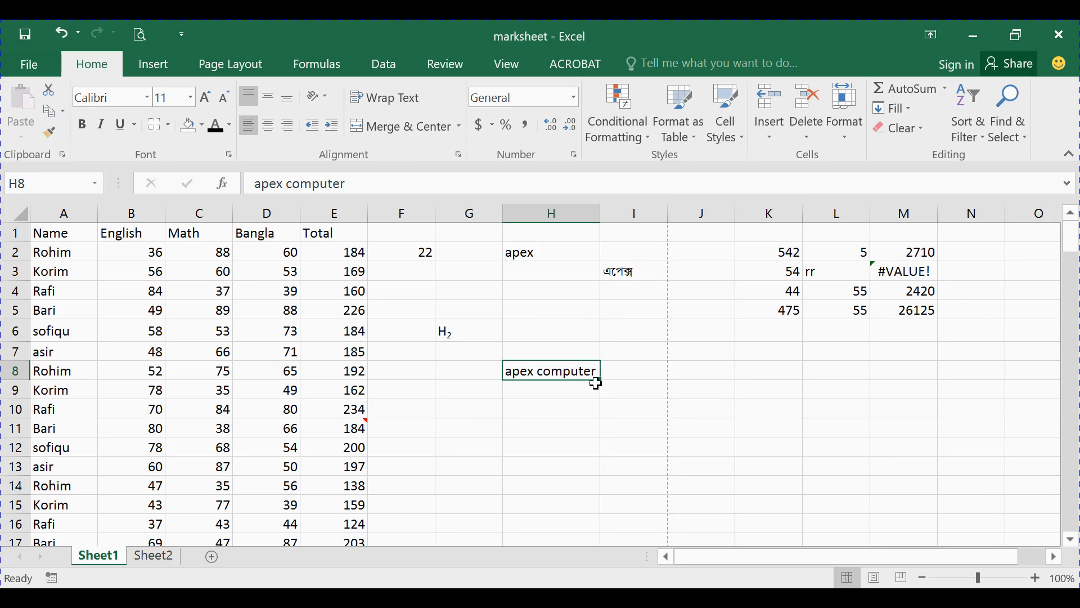
pyautogui.click(639, 371)
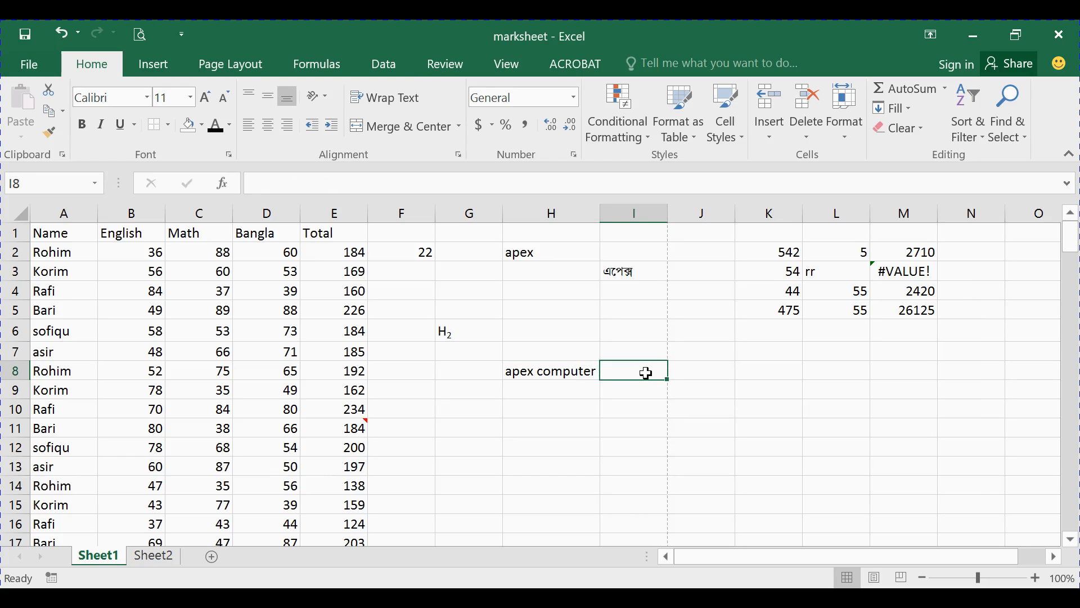
pyautogui.write('apex computer')
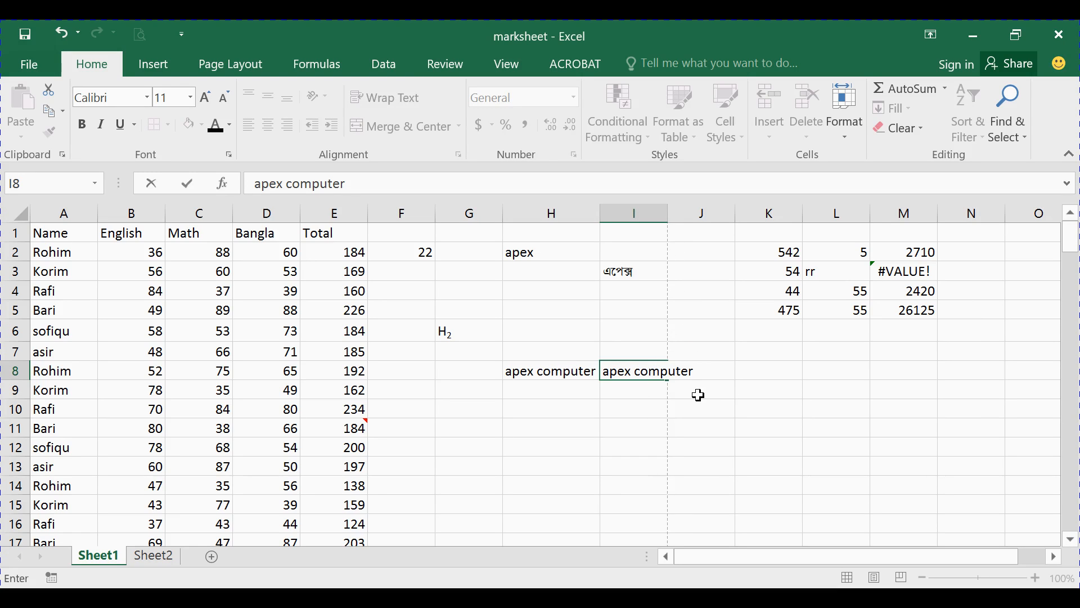
pyautogui.click(677, 406)
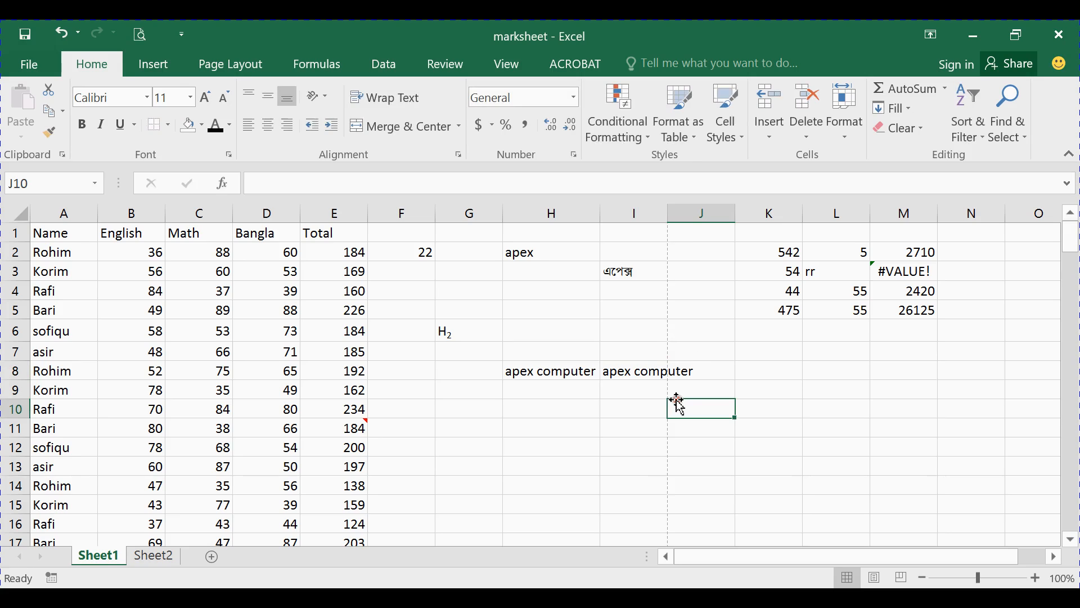
pyautogui.click(647, 375)
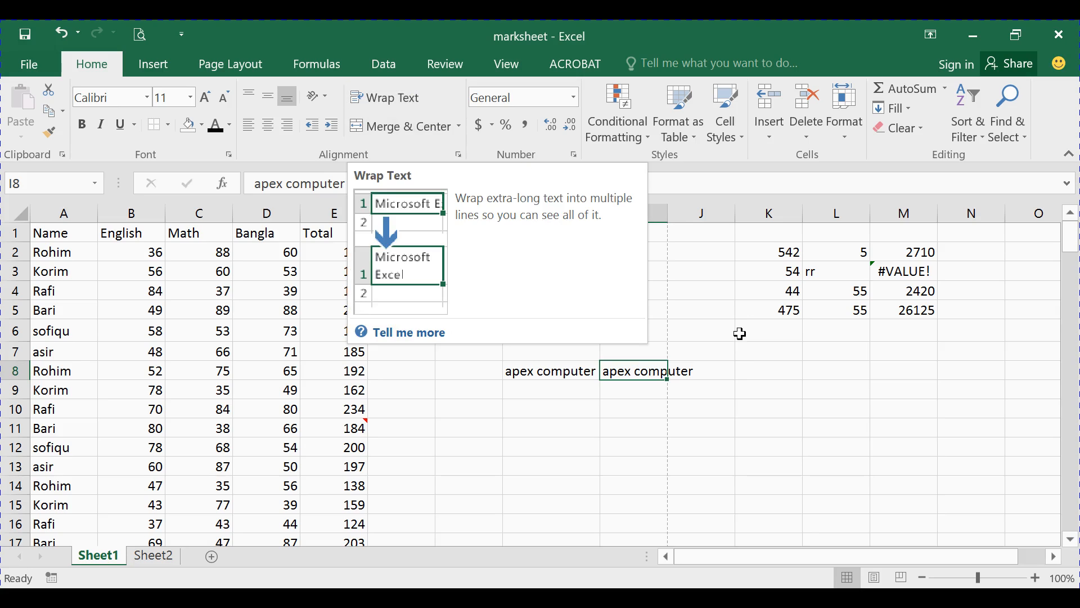
# Step: Turn on Wrap Text for cell K8 and enter "apex computer" in it
pyautogui.click(754, 370)
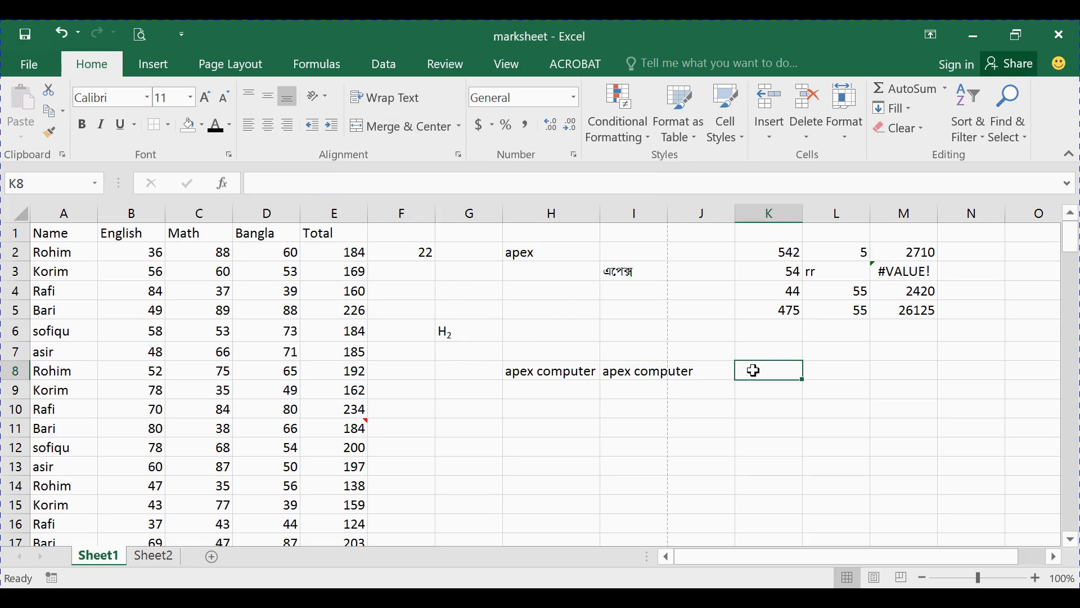
pyautogui.click(400, 97)
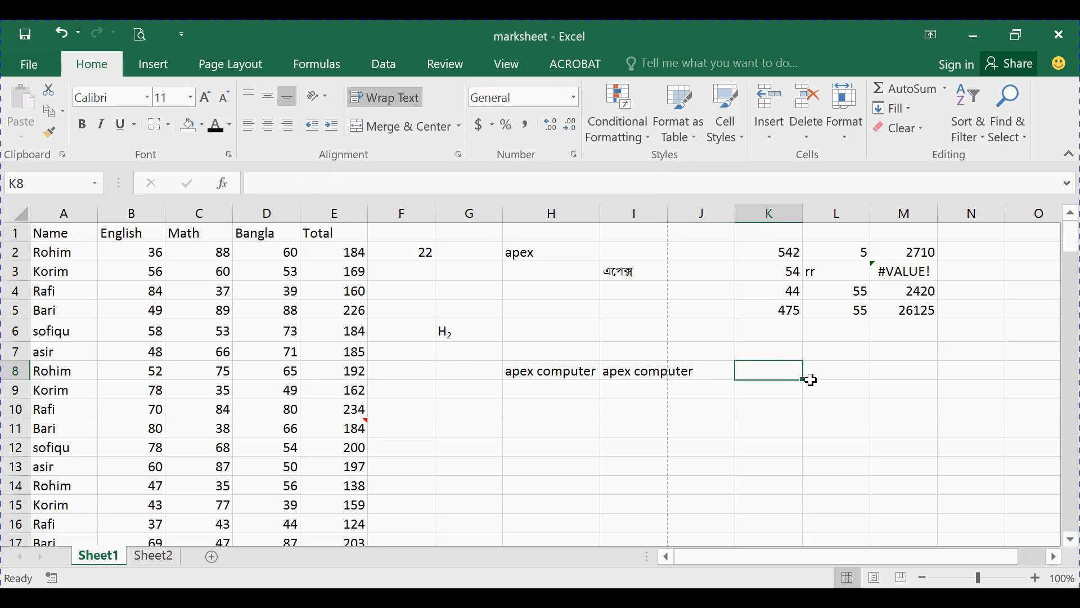
pyautogui.write('apex ')
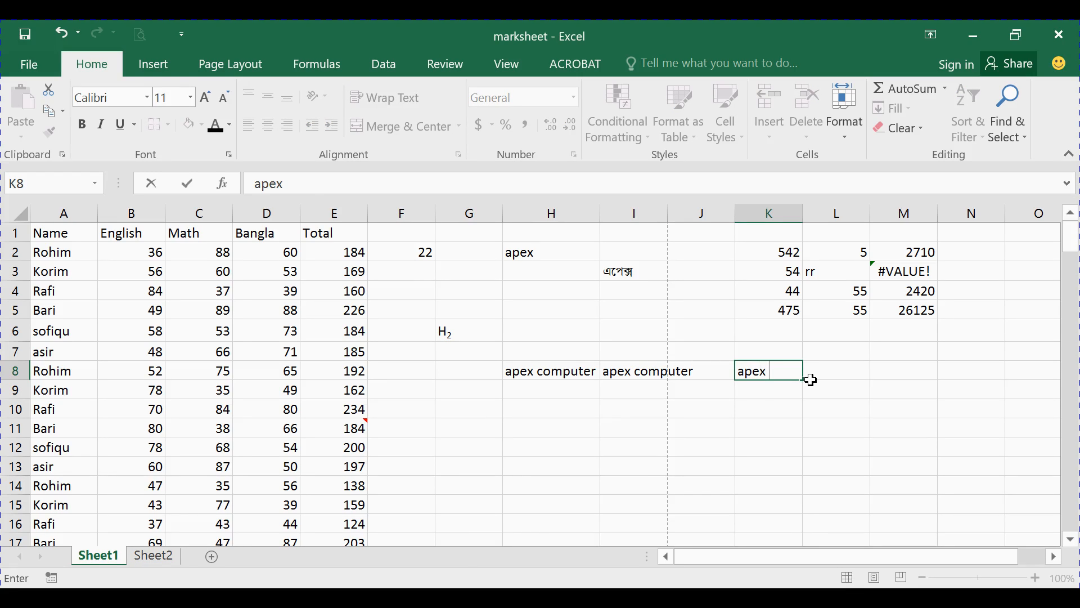
pyautogui.write('compu')
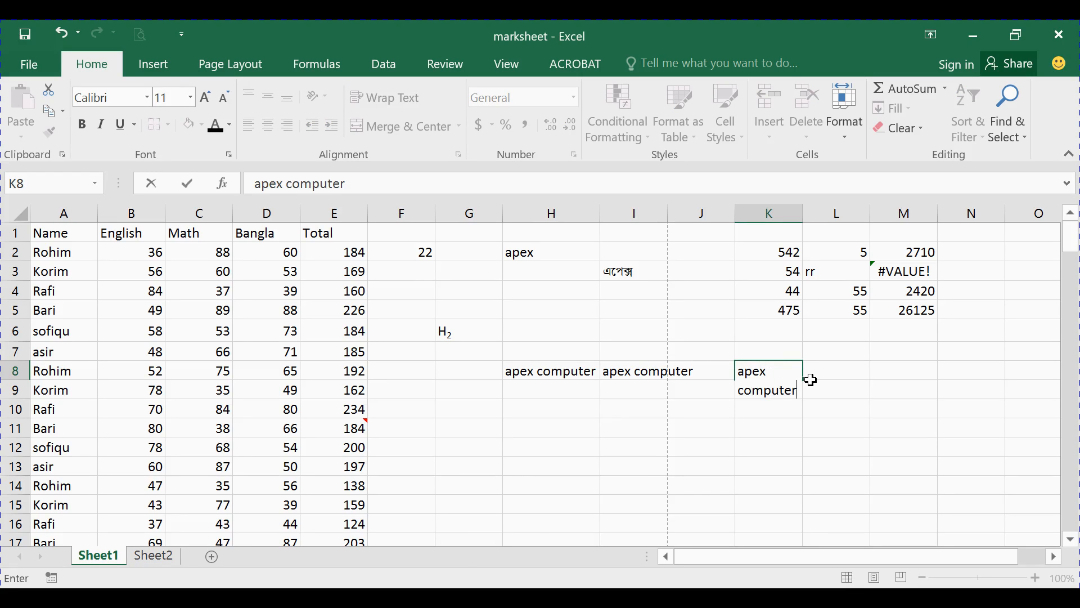
pyautogui.write('ter')
pyautogui.click(832, 405)
# Step: Turn off Wrap Text for cell K8 and turn it on for cell I8
pyautogui.click(760, 378)
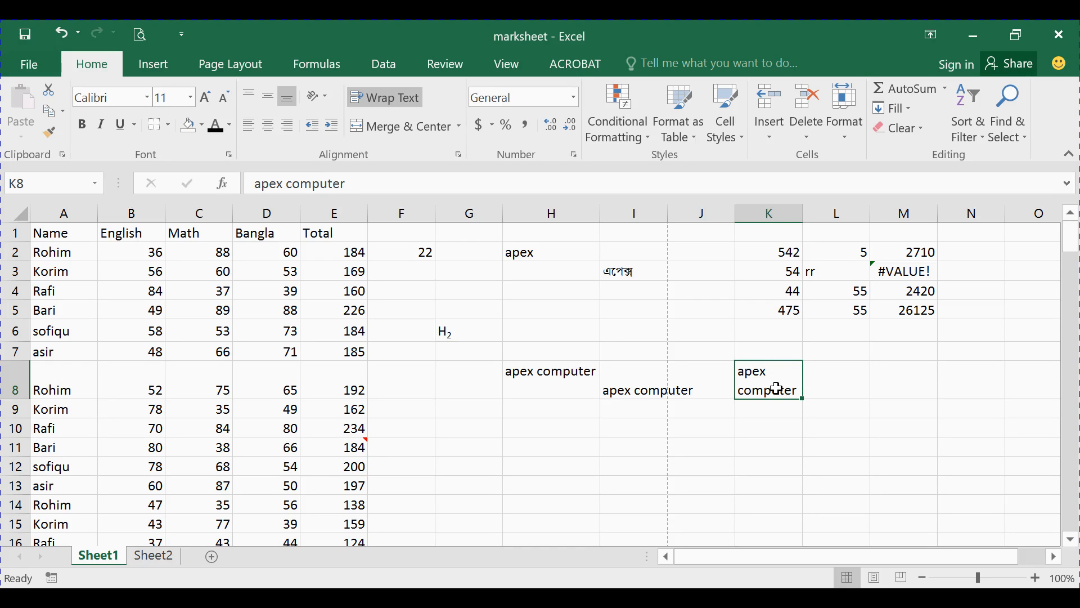
pyautogui.click(385, 96)
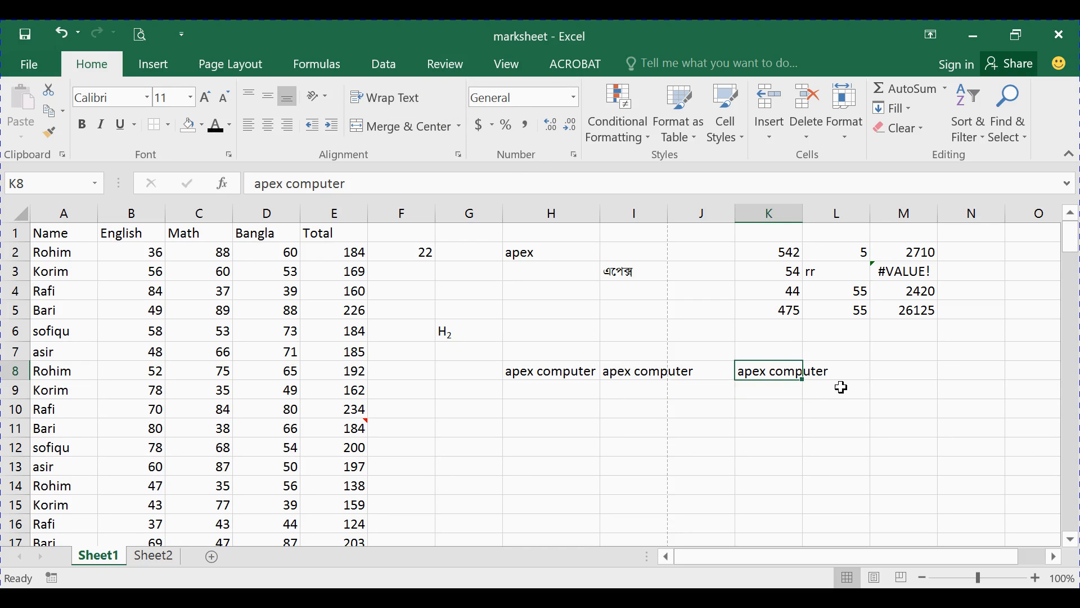
pyautogui.click(807, 405)
pyautogui.click(791, 373)
pyautogui.click(646, 370)
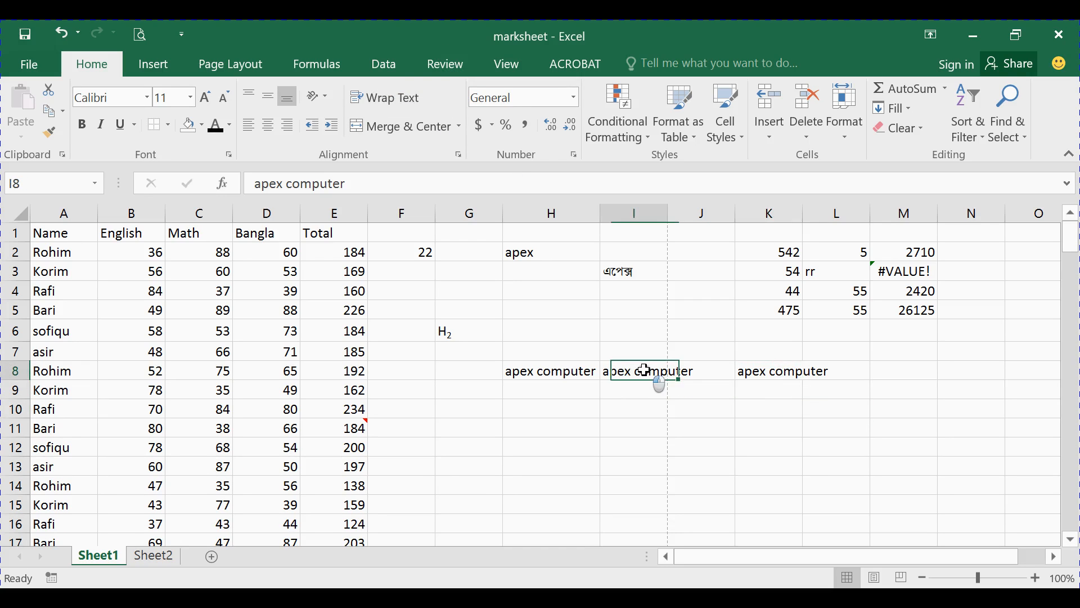
pyautogui.click(390, 96)
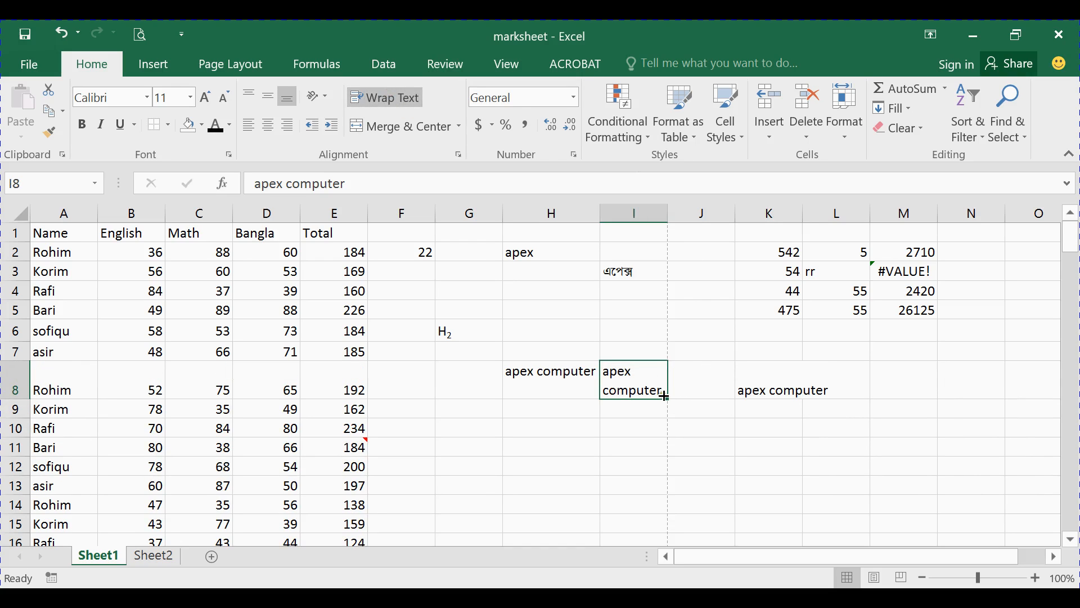
# Step: Replace Wrap text with Shrink to fit in the text control settings of cell I8
pyautogui.click(458, 154)
pyautogui.moveTo(606, 76); pyautogui.dragTo(286, 85)
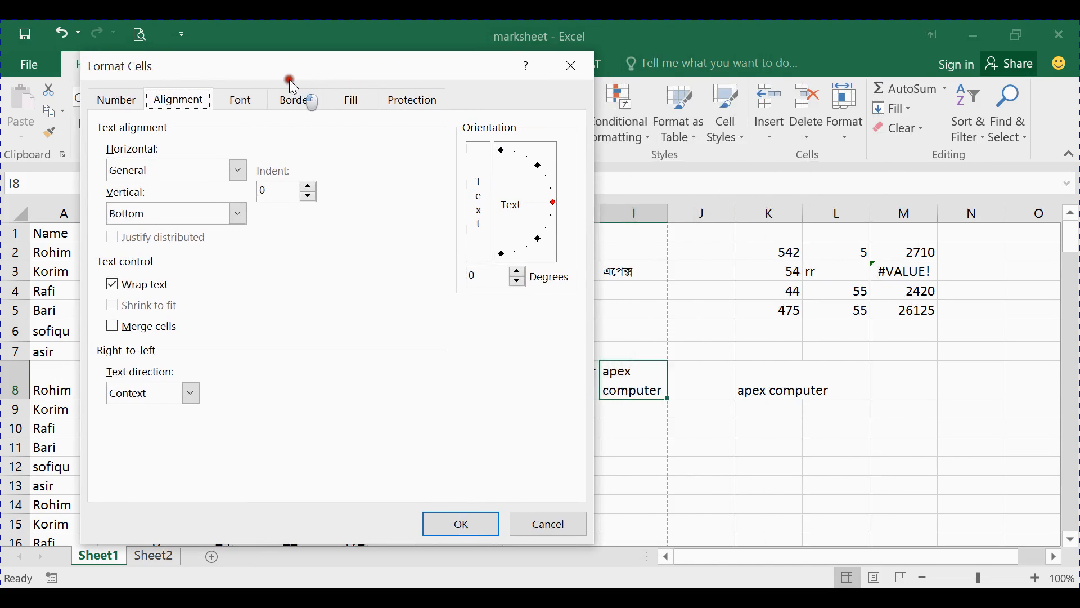
pyautogui.click(112, 283)
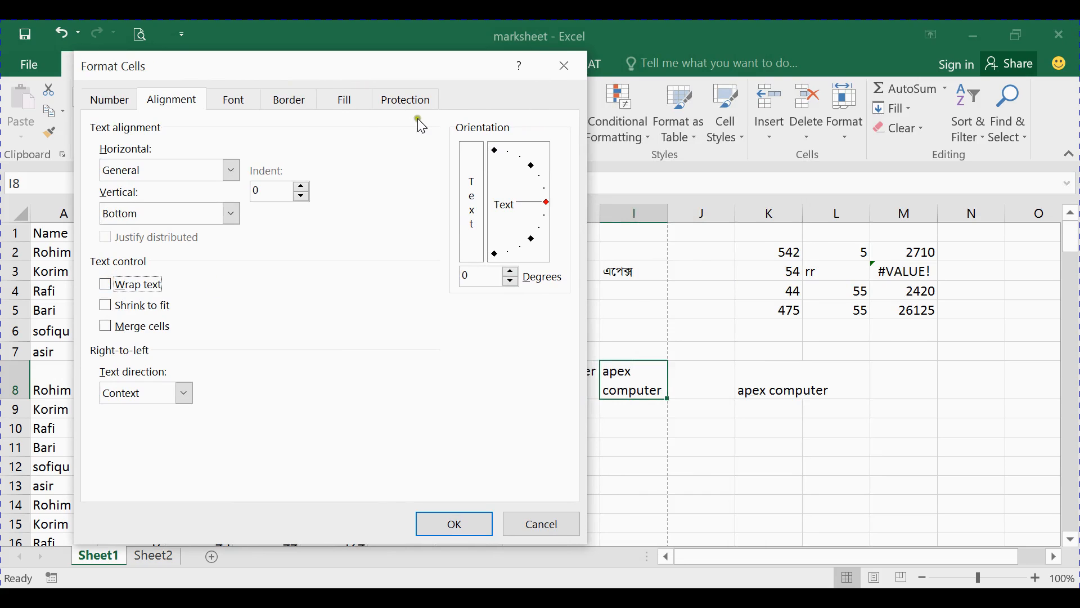
pyautogui.click(110, 307)
pyautogui.click(468, 522)
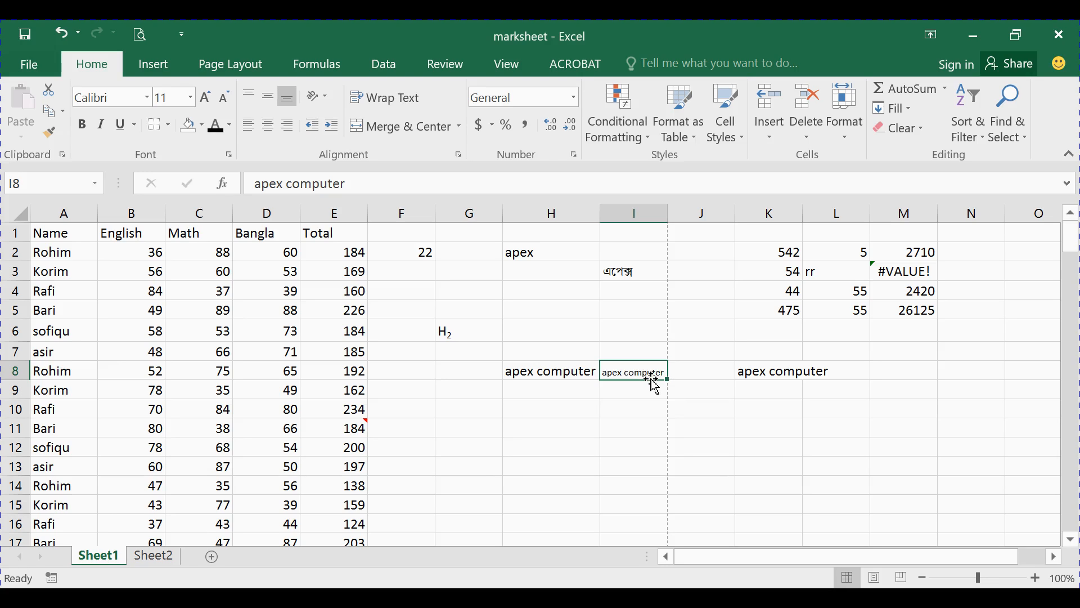
# Step: Wrap the text in cell I8 again and switch its text control back to Shrink to fit
pyautogui.click(410, 101)
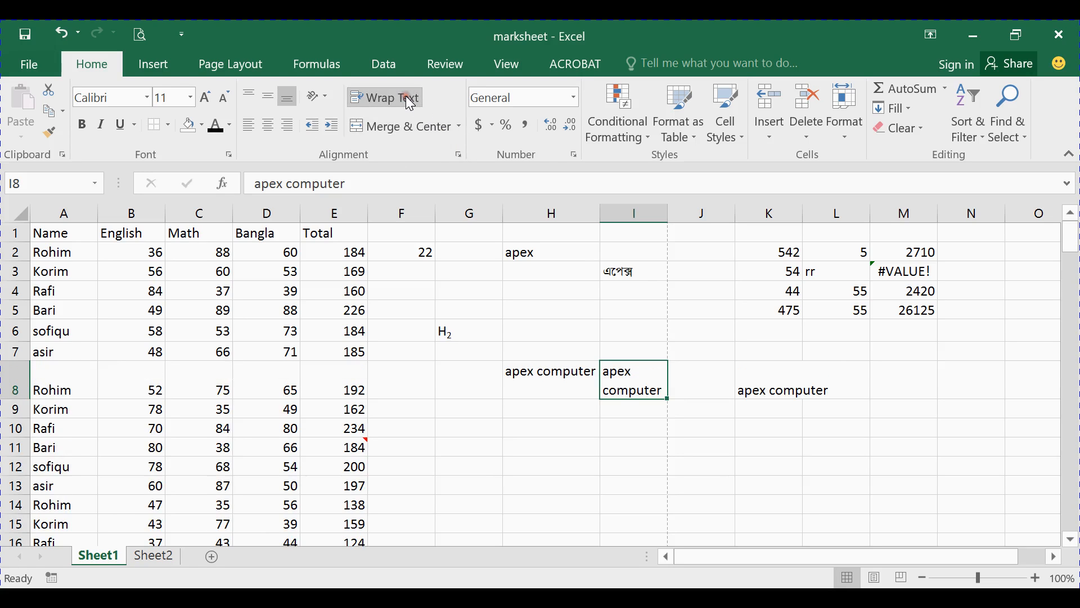
pyautogui.click(459, 155)
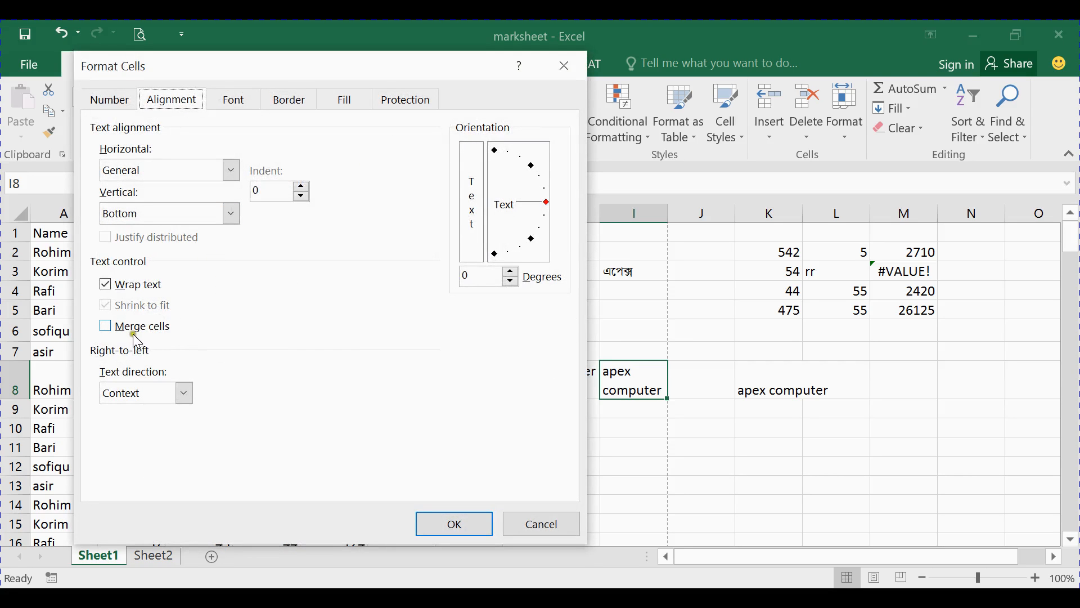
pyautogui.click(105, 284)
pyautogui.click(106, 305)
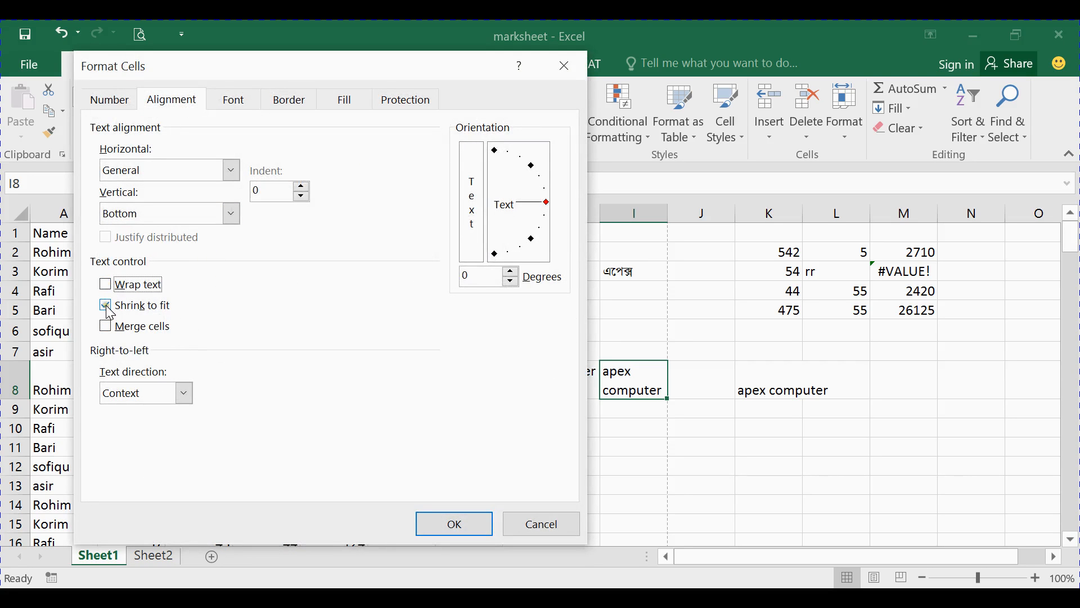
pyautogui.click(107, 306)
pyautogui.click(456, 522)
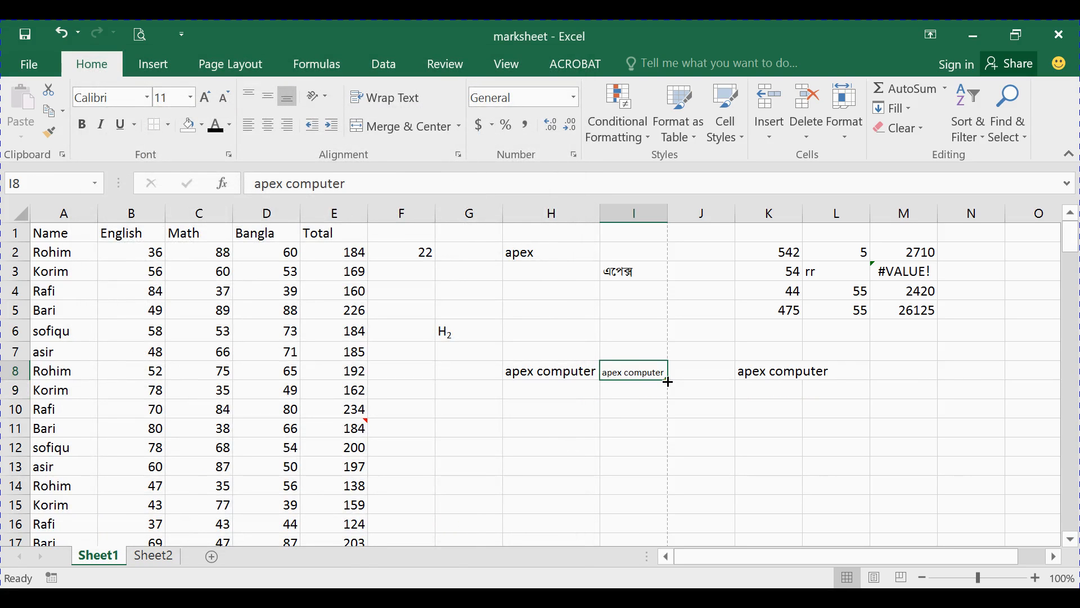
pyautogui.click(458, 155)
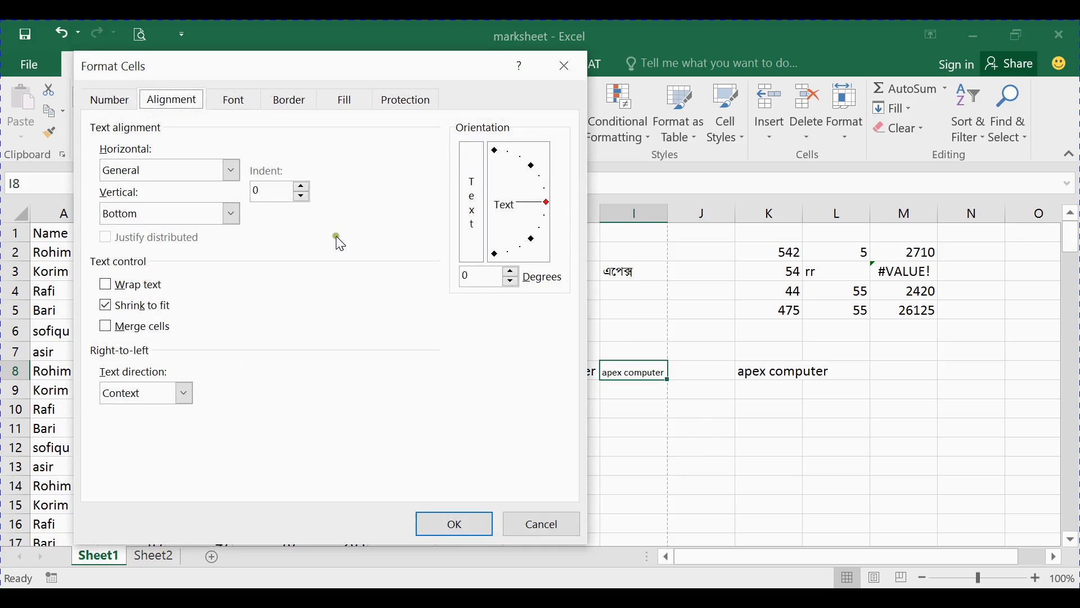
pyautogui.click(111, 306)
pyautogui.click(565, 66)
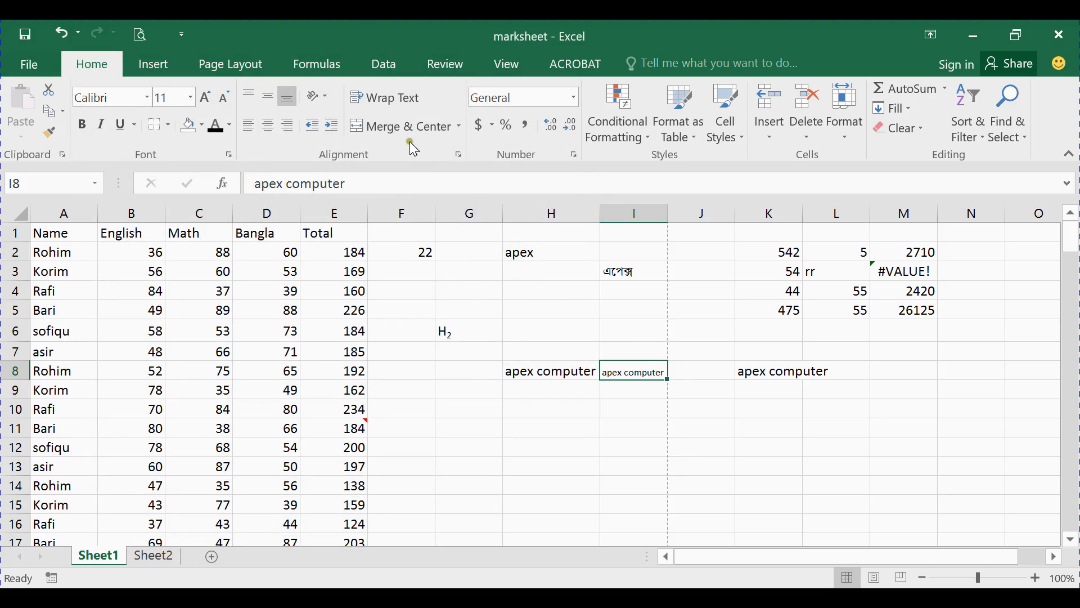
# Step: Clear the contents of the range G6:L11, including the H2 entry and all "apex computer" samples
pyautogui.click(588, 408)
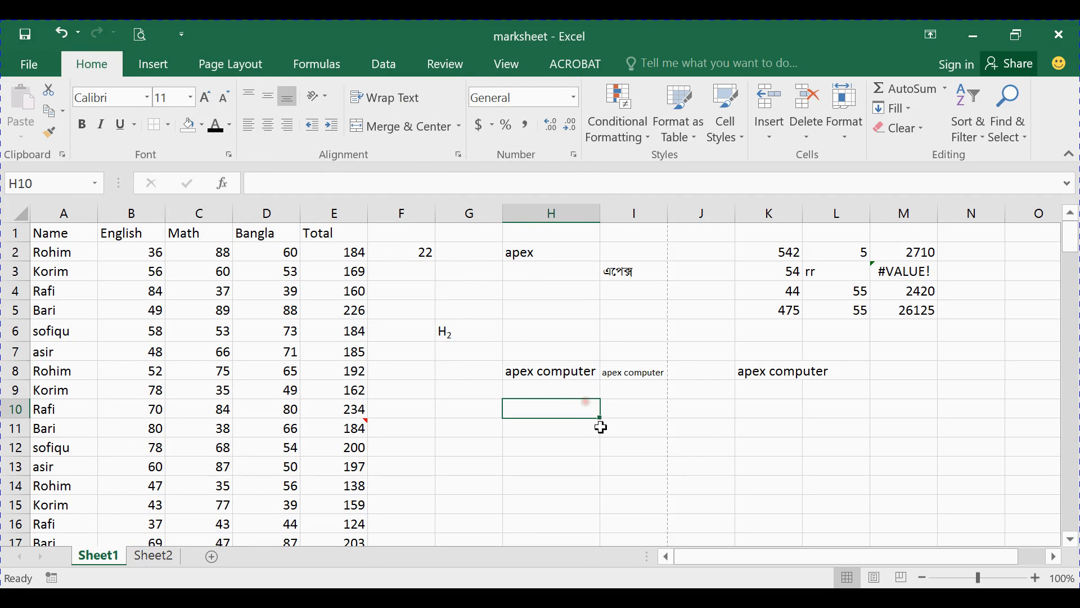
pyautogui.scroll(-6, 602, 416)
pyautogui.scroll(6, 606, 420)
pyautogui.moveTo(484, 335); pyautogui.dragTo(839, 432)
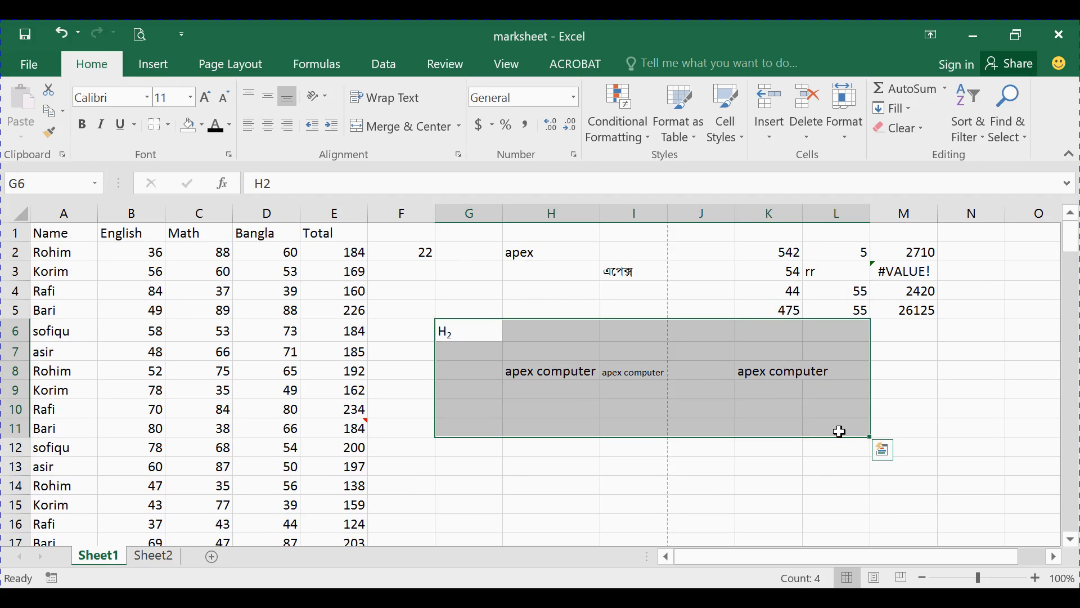
pyautogui.press('Delete')
pyautogui.click(578, 380)
pyautogui.click(478, 348)
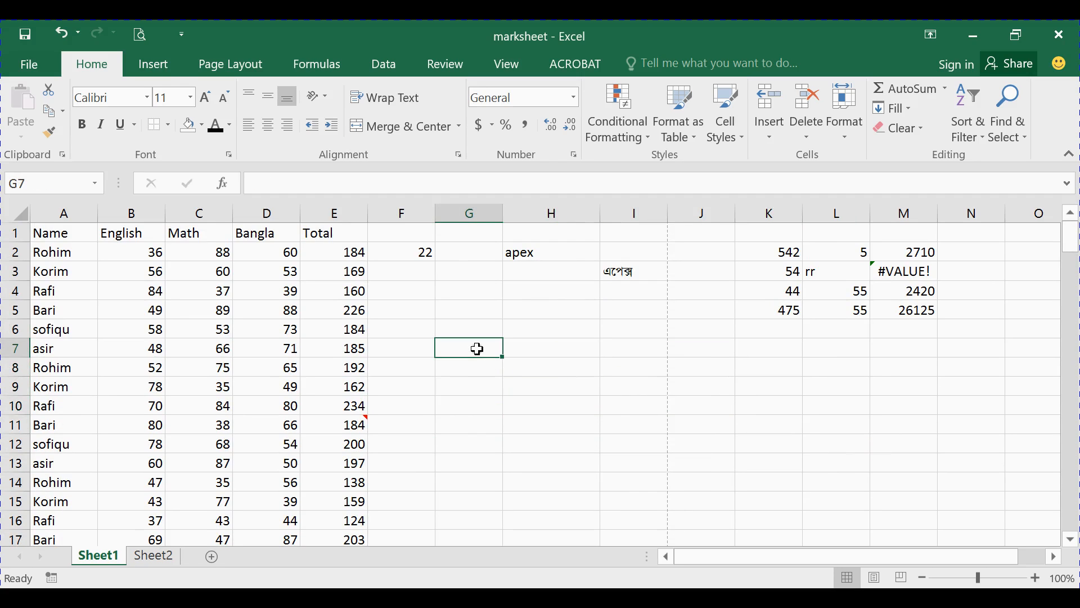
pyautogui.click(532, 352)
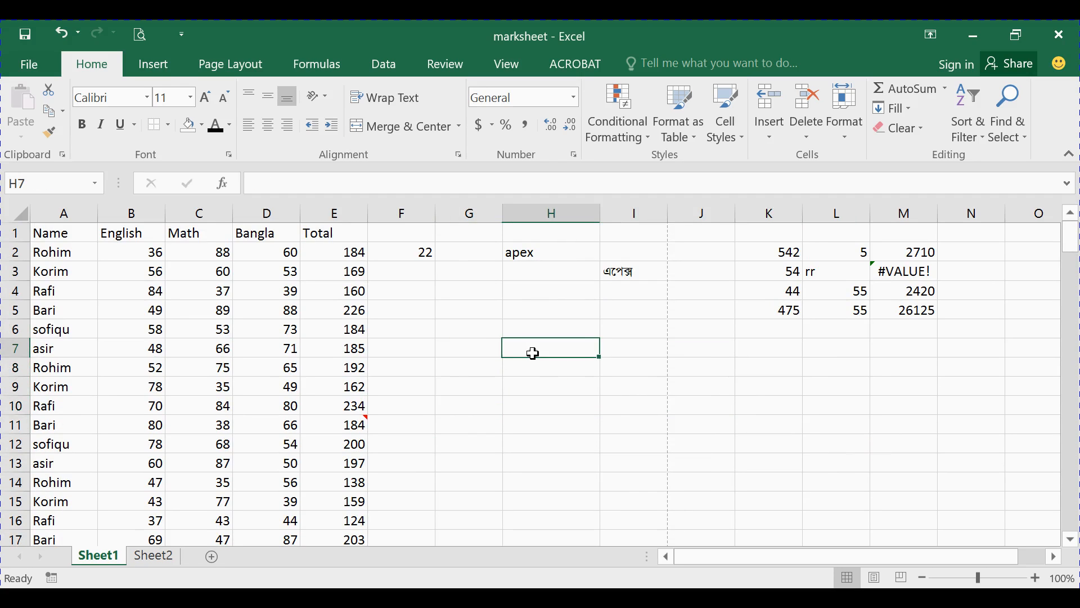
pyautogui.click(488, 350)
pyautogui.click(530, 349)
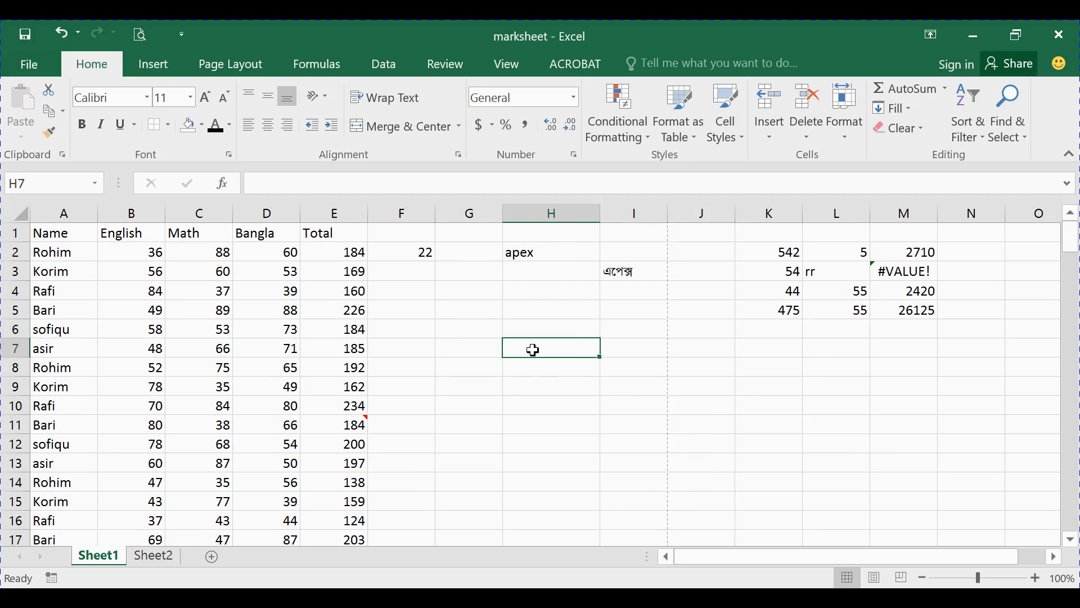
pyautogui.click(637, 349)
# Step: Merge the range G7:I8 with Merge Cells and enter "fsdfdsf" in the merged cell
pyautogui.moveTo(477, 346); pyautogui.dragTo(624, 374)
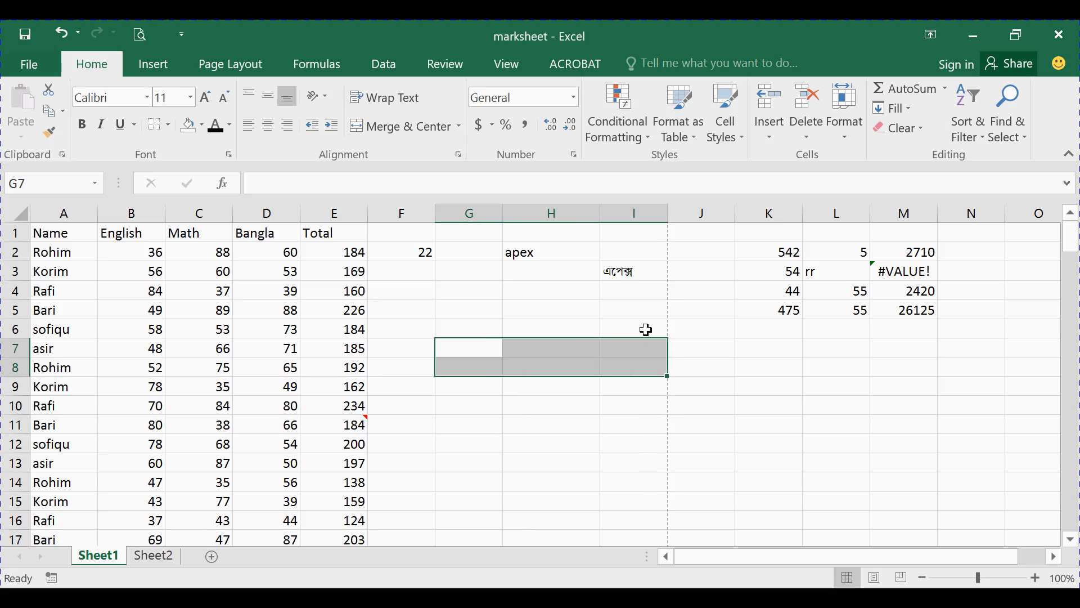
pyautogui.click(459, 127)
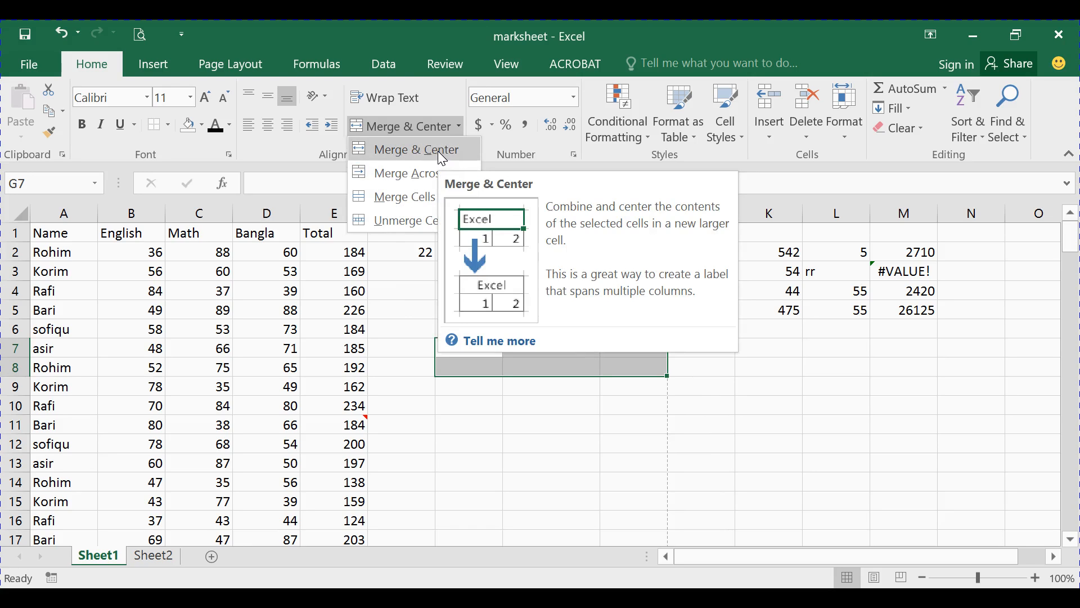
pyautogui.click(404, 205)
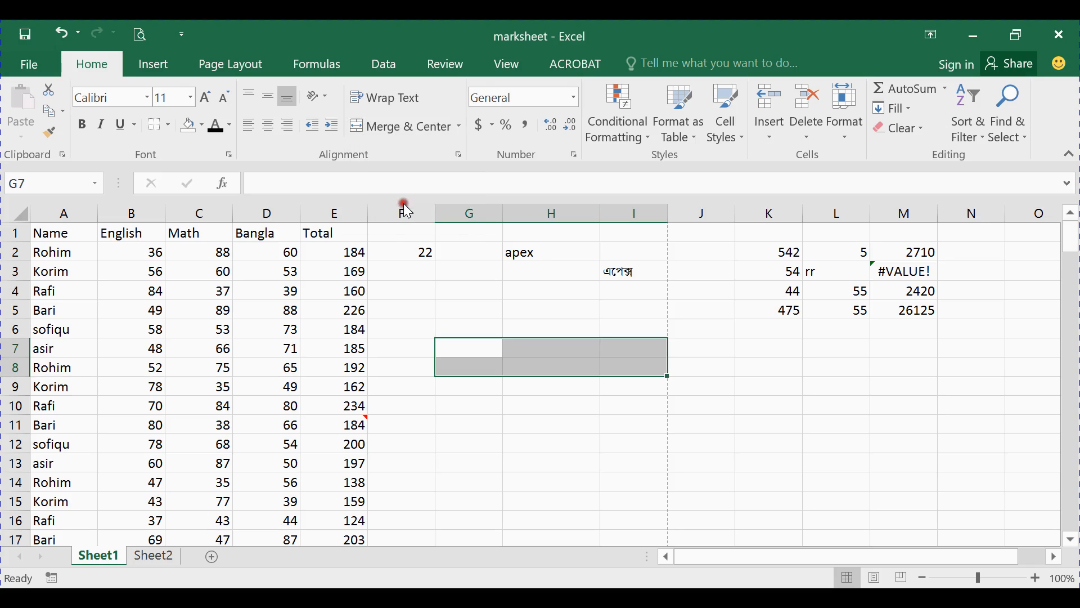
pyautogui.write('fsdfdsf')
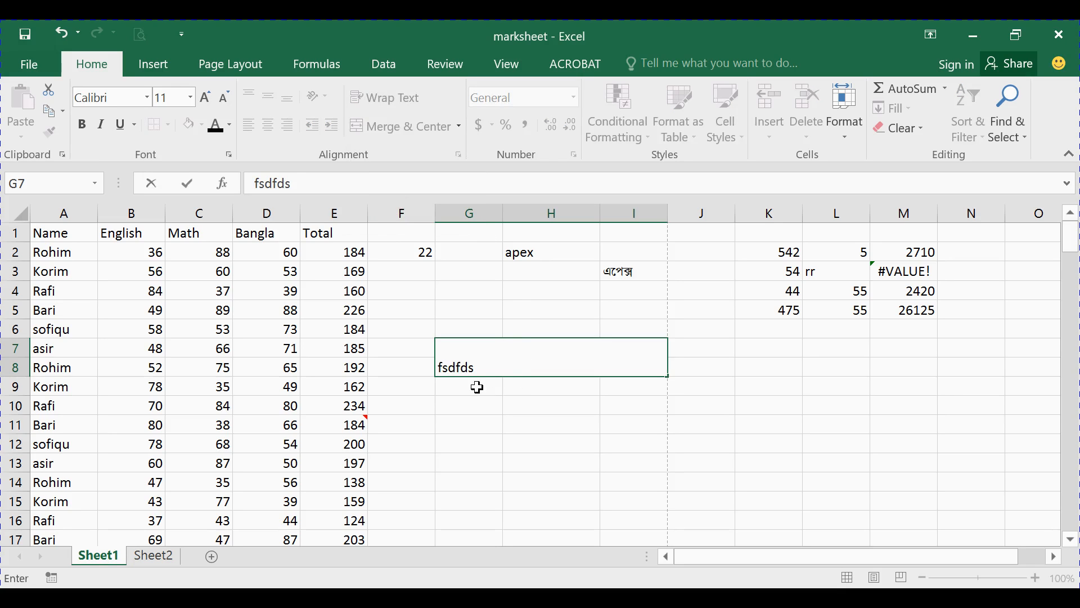
pyautogui.click(507, 403)
# Step: Merge the range G9:I10 with Merge & Center and enter "dsggdfgdfsgdsfgdsgdsg" in the merged cell
pyautogui.moveTo(457, 389); pyautogui.dragTo(626, 406)
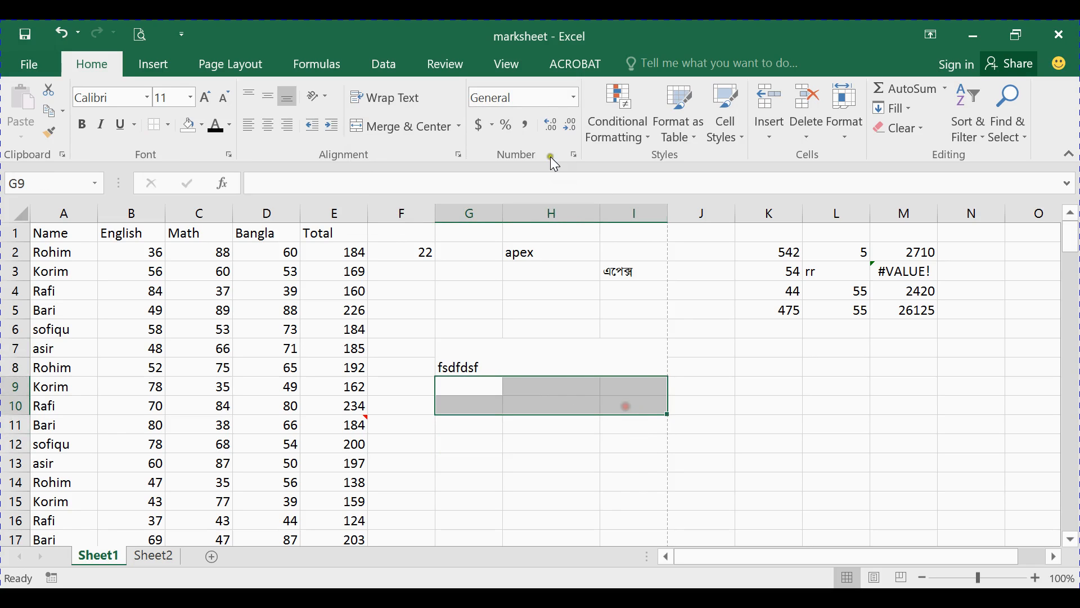
pyautogui.click(460, 127)
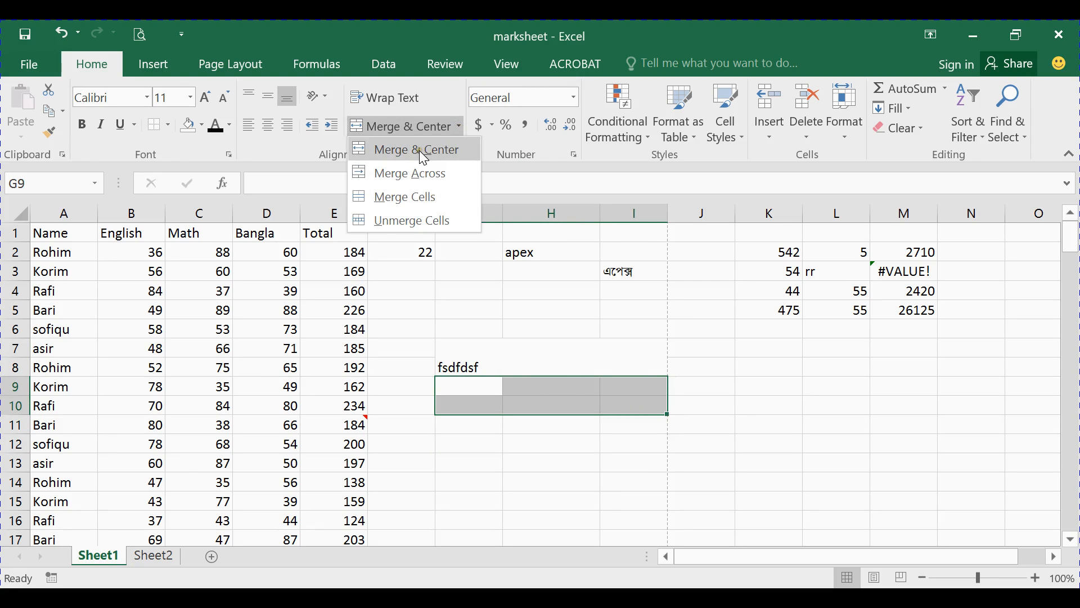
pyautogui.click(422, 152)
pyautogui.write('dsg')
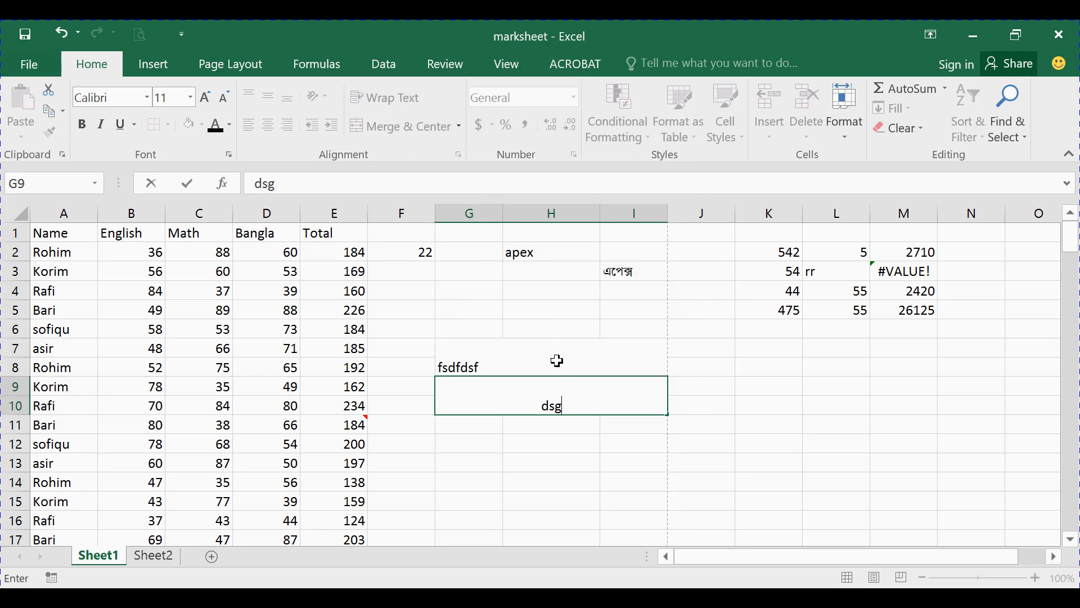
pyautogui.write('gdfgdfsgdsfgdsgds')
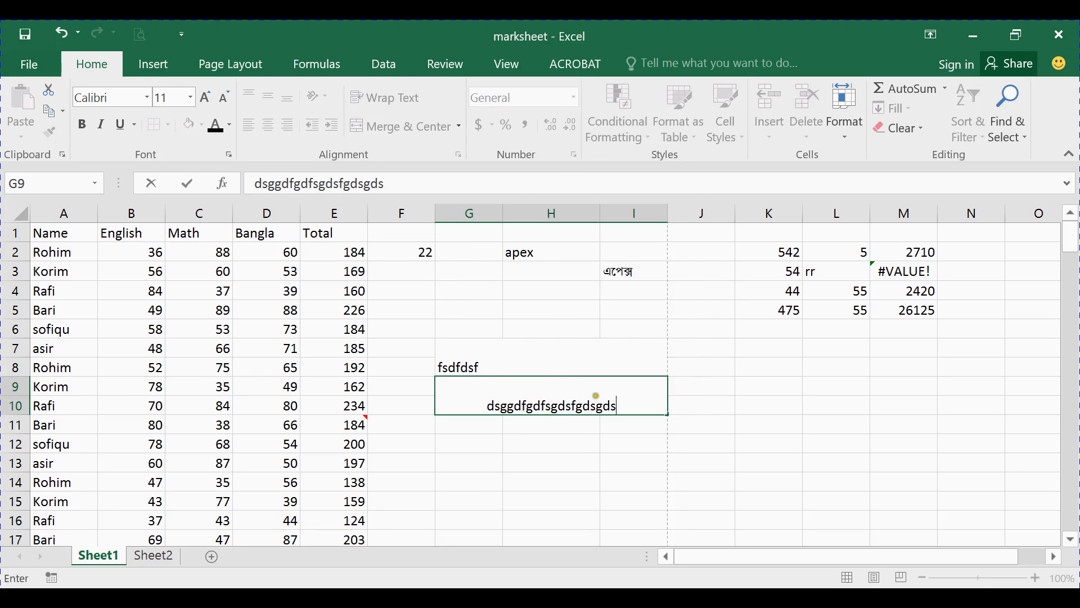
pyautogui.write('g')
pyautogui.click(519, 354)
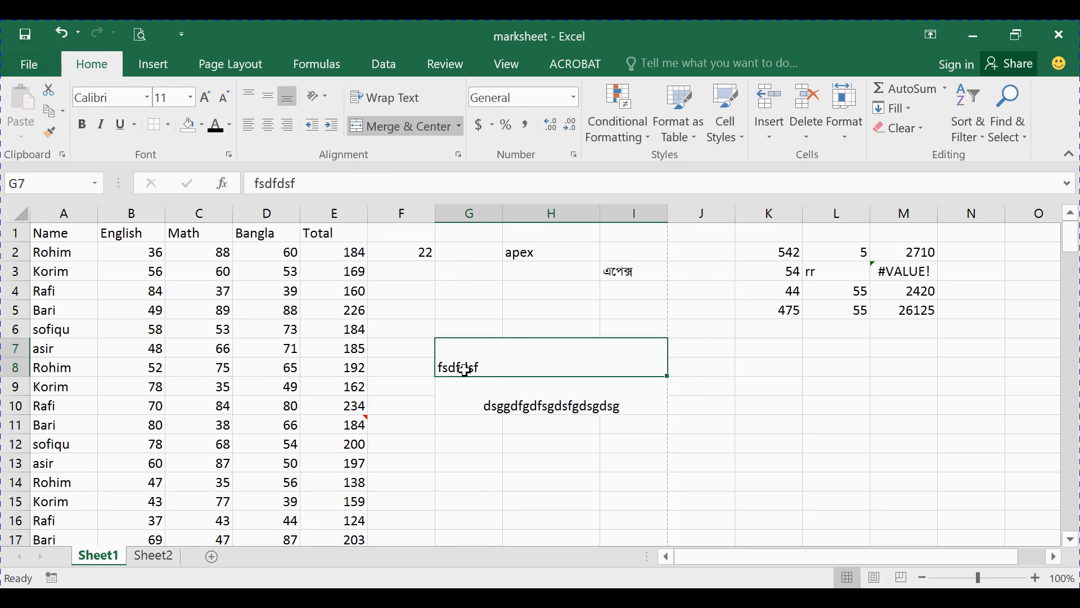
pyautogui.click(570, 405)
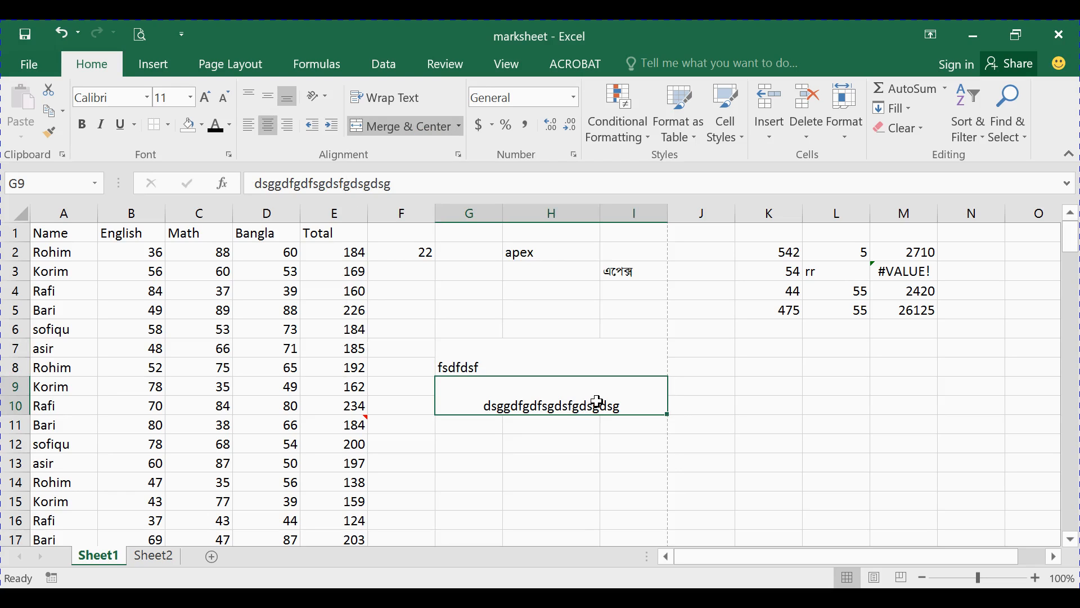
pyautogui.click(460, 126)
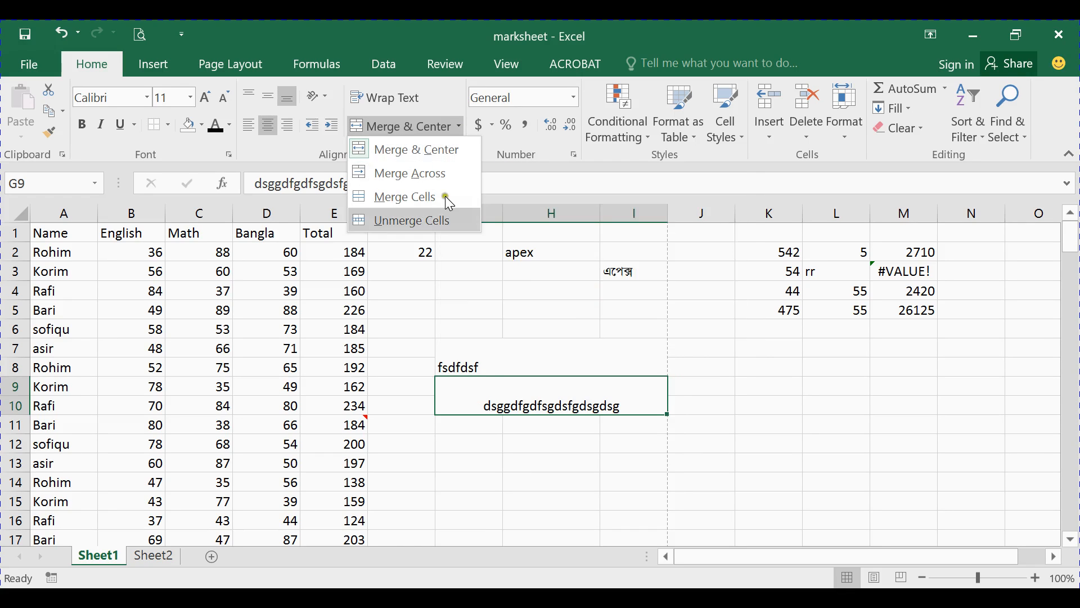
pyautogui.click(555, 455)
pyautogui.click(672, 447)
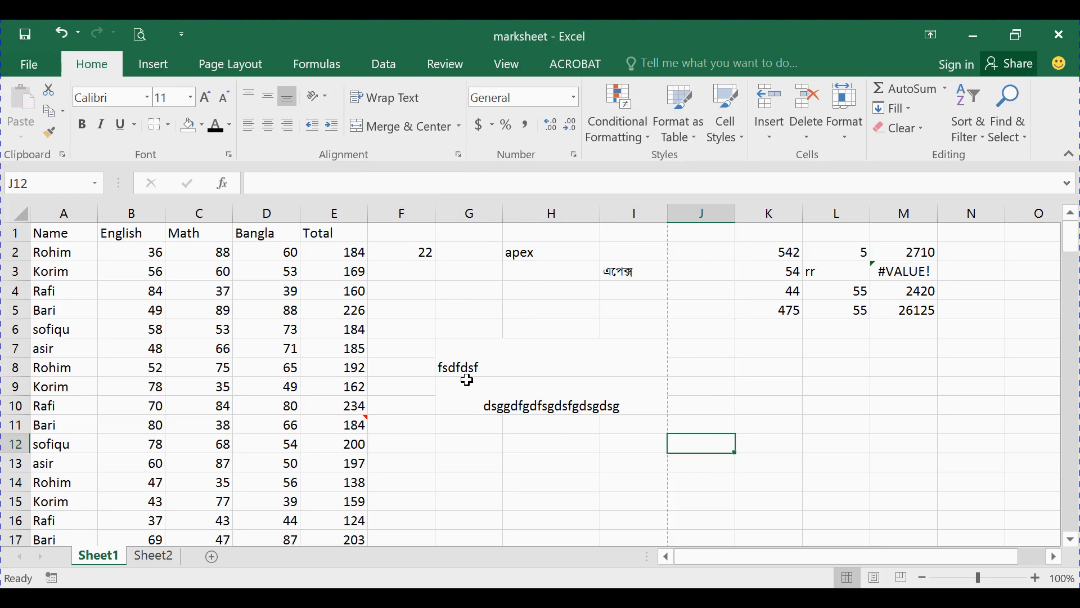
# Step: Apply All Borders to the merged cells G7:I8 and G9:I10
pyautogui.click(470, 357)
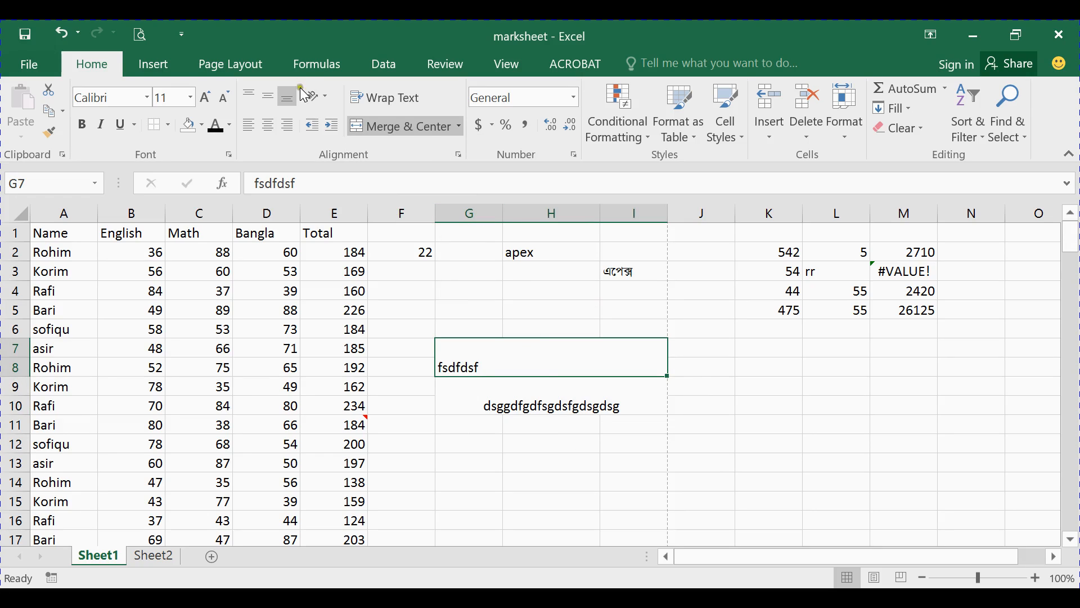
pyautogui.click(167, 125)
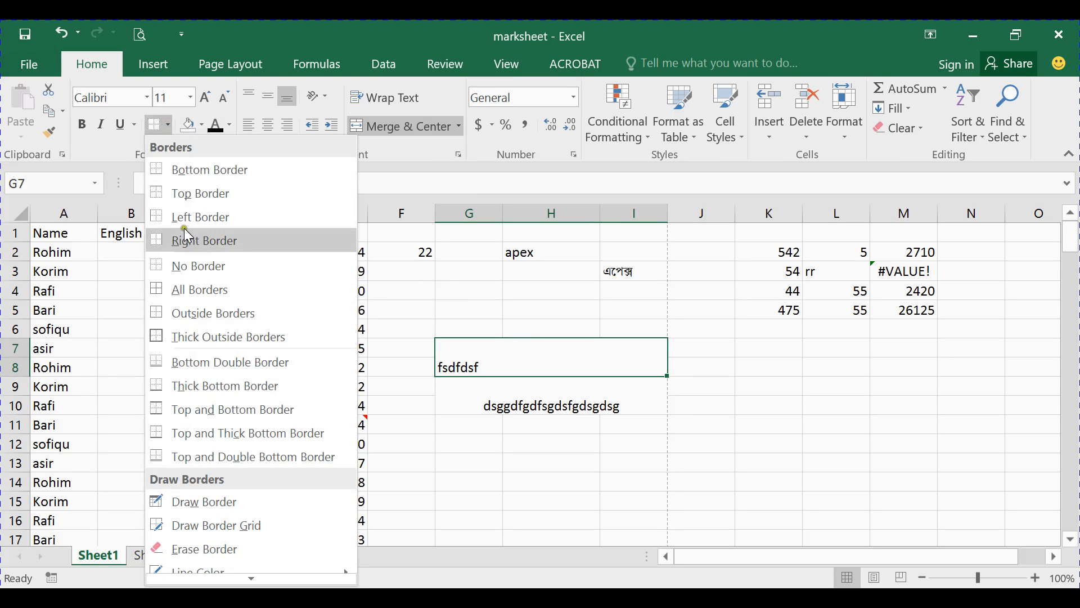
pyautogui.click(192, 291)
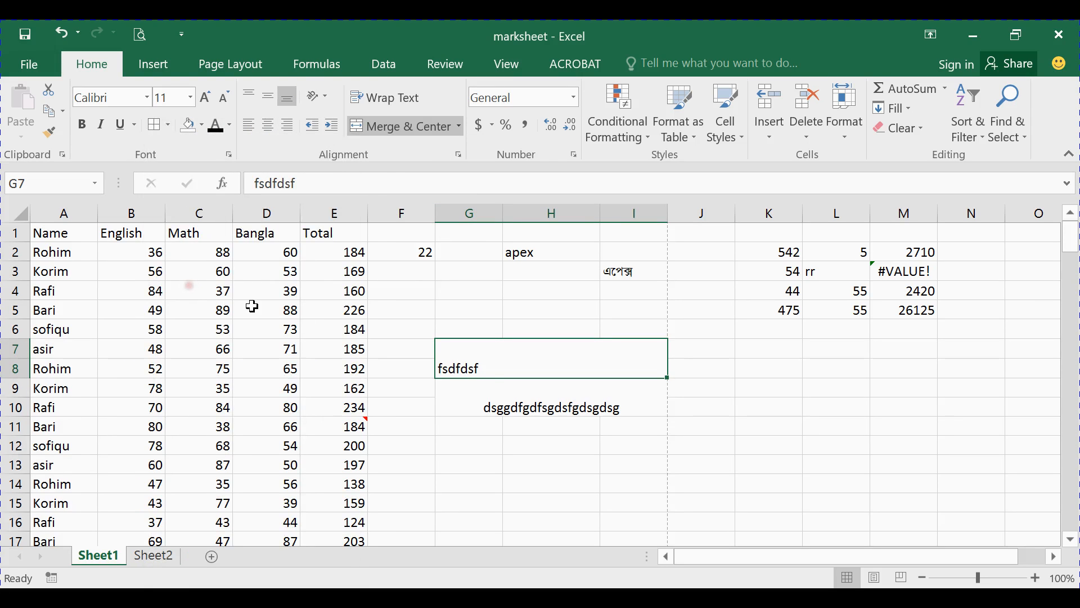
pyautogui.click(489, 405)
pyautogui.click(446, 441)
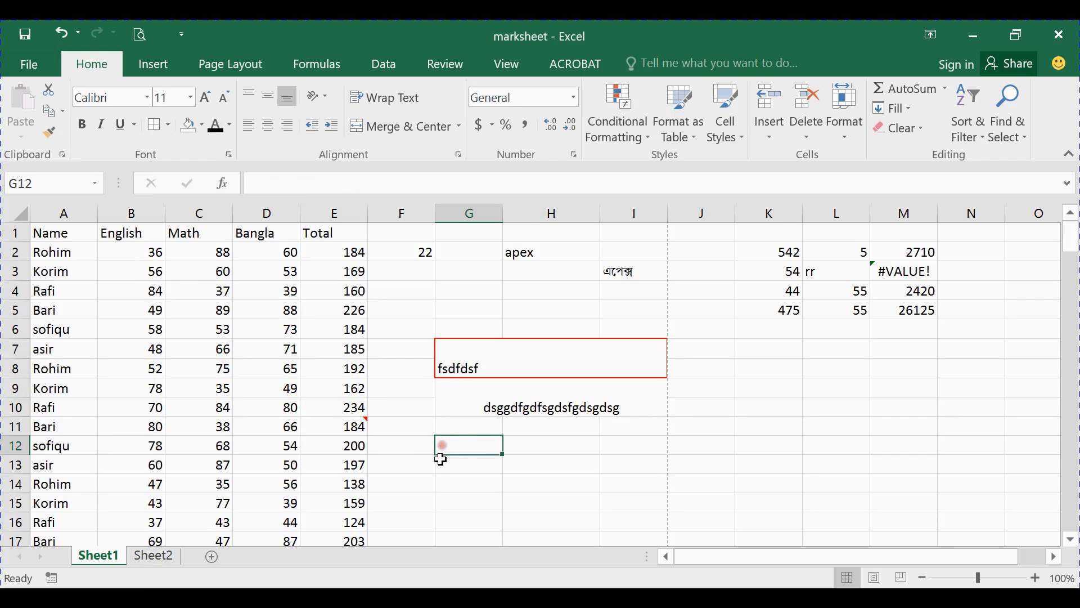
pyautogui.click(466, 406)
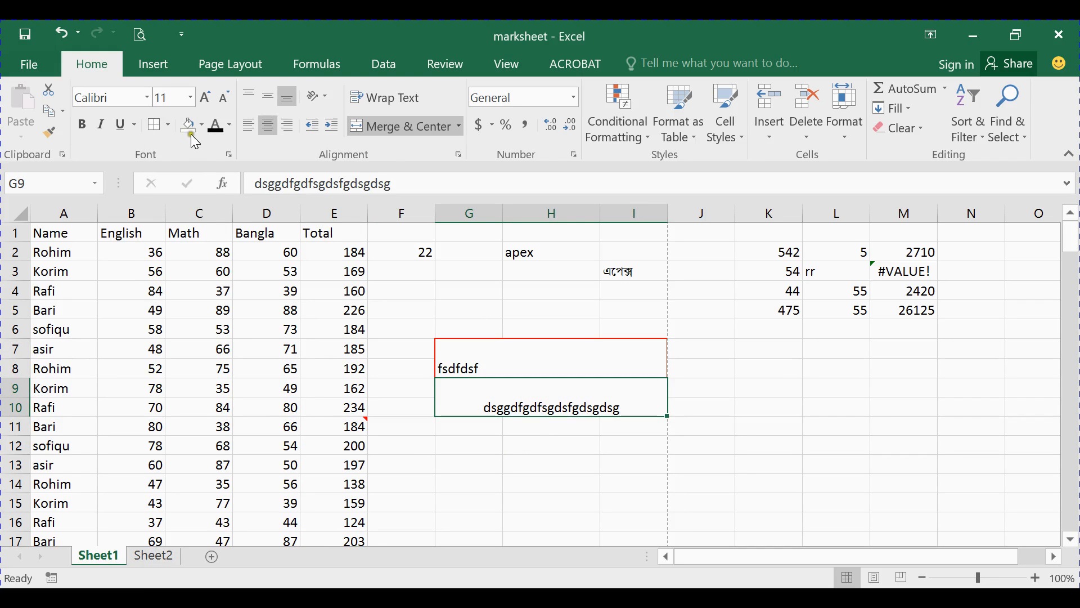
pyautogui.click(538, 447)
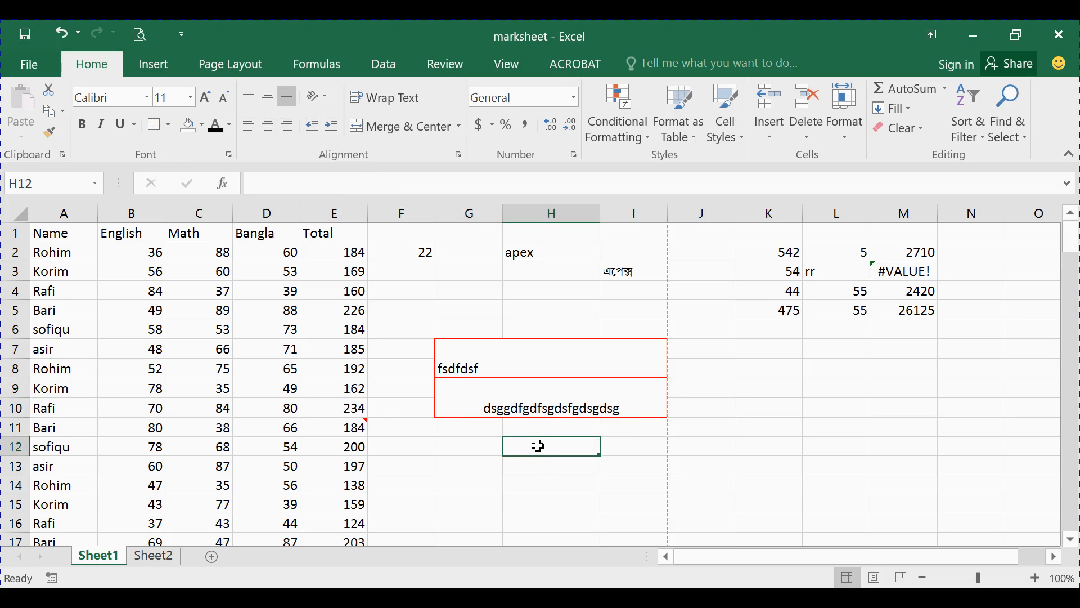
# Step: Merge the range G13:I14 row by row with Merge Across
pyautogui.moveTo(453, 428); pyautogui.dragTo(629, 450)
pyautogui.click(538, 487)
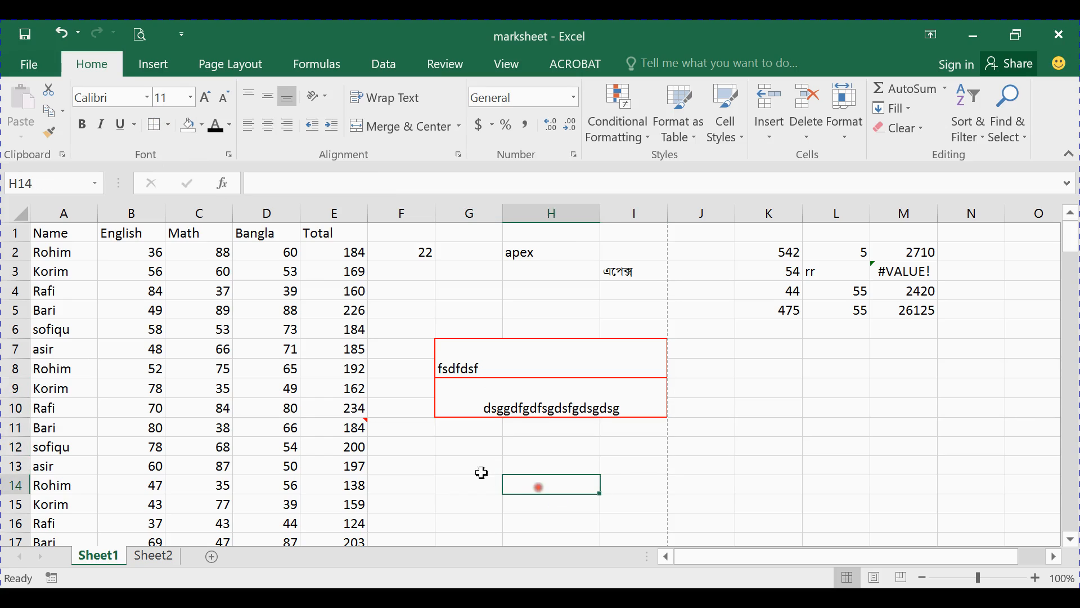
pyautogui.moveTo(474, 463); pyautogui.dragTo(618, 484)
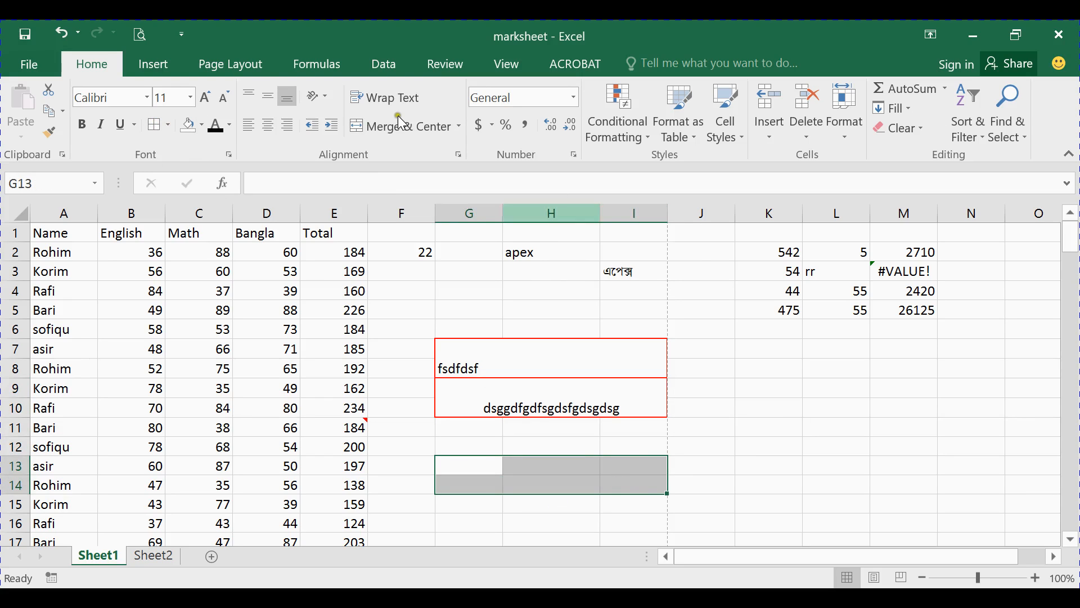
pyautogui.click(458, 126)
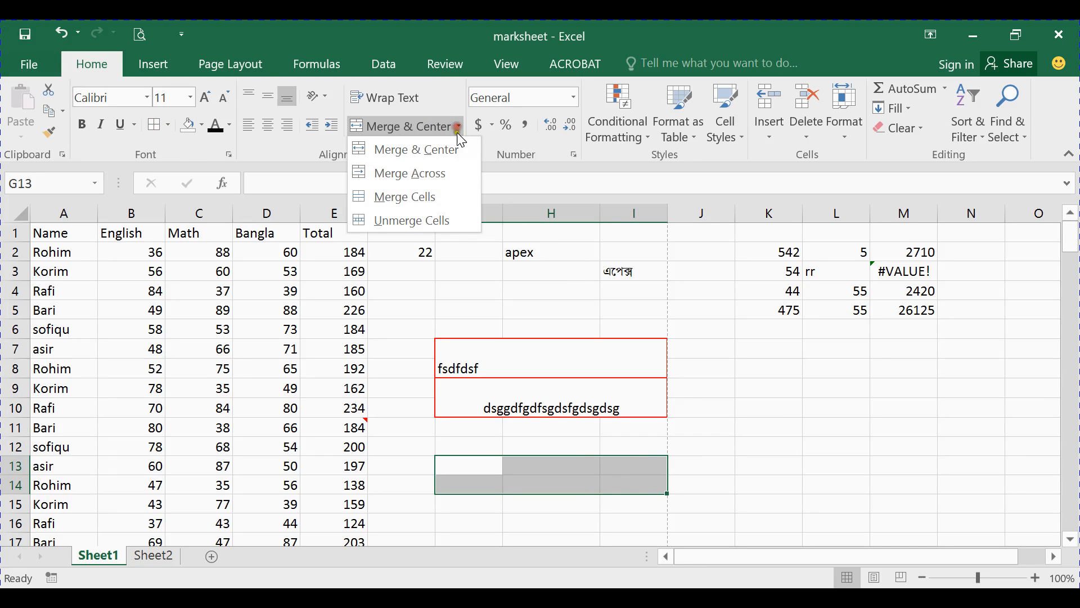
pyautogui.click(430, 182)
pyautogui.click(557, 483)
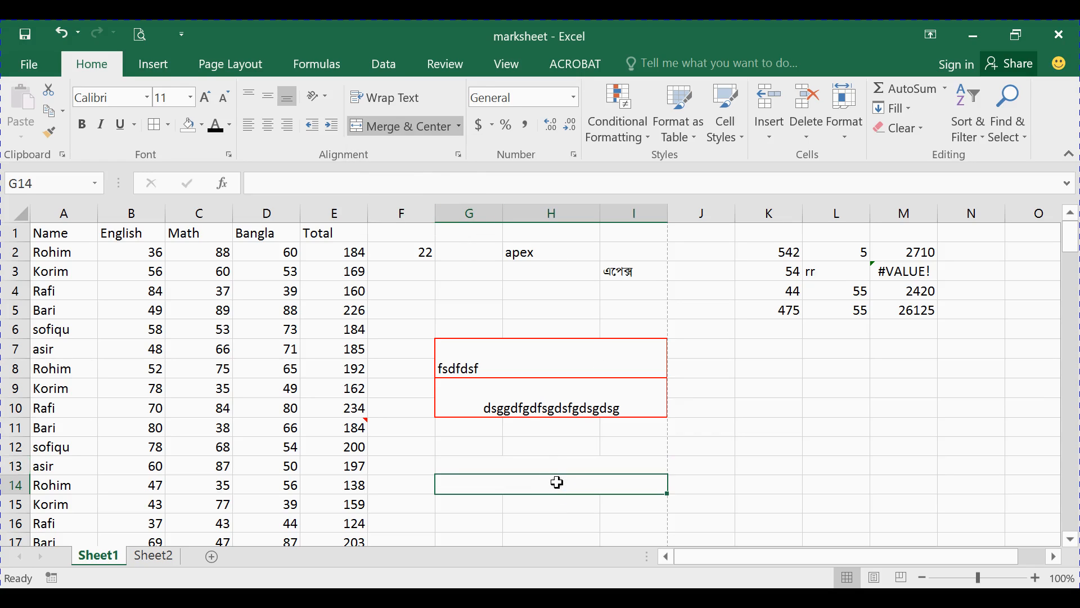
# Step: Apply All Borders to the merged rows in G13:I14
pyautogui.moveTo(528, 459); pyautogui.dragTo(529, 485)
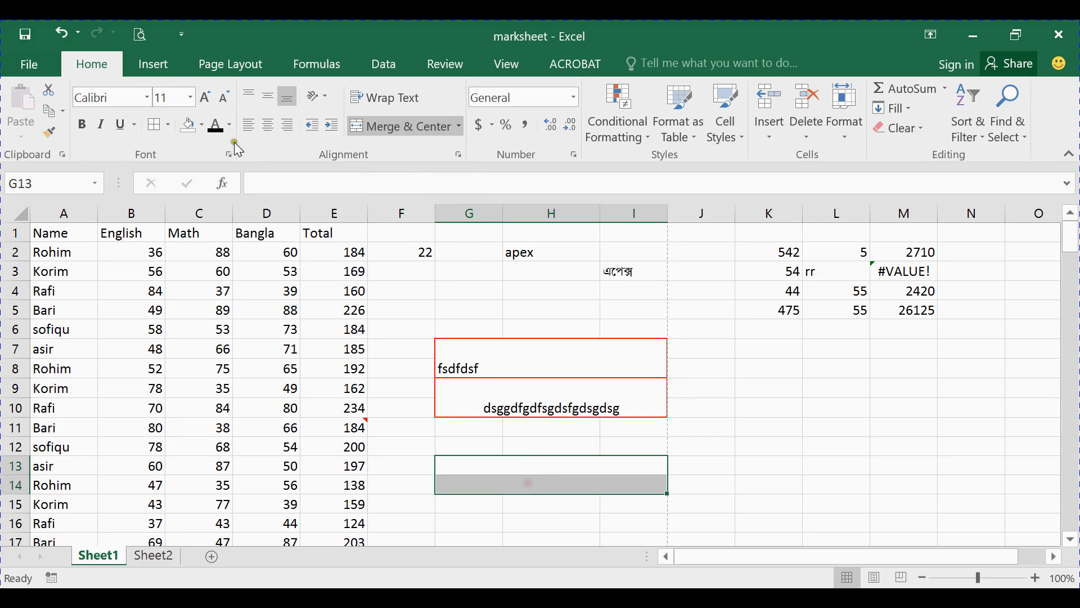
pyautogui.click(158, 131)
pyautogui.click(697, 444)
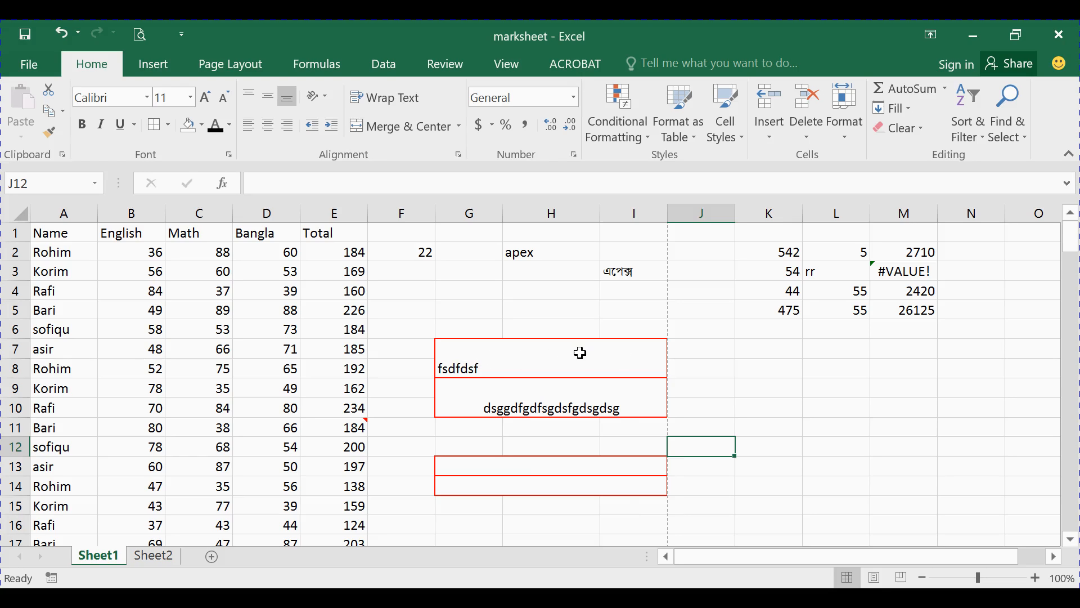
# Step: Examine how Merge Across grouped the cells in rows 13 and 14 by selecting each merged row, and review the merge options
pyautogui.click(517, 475)
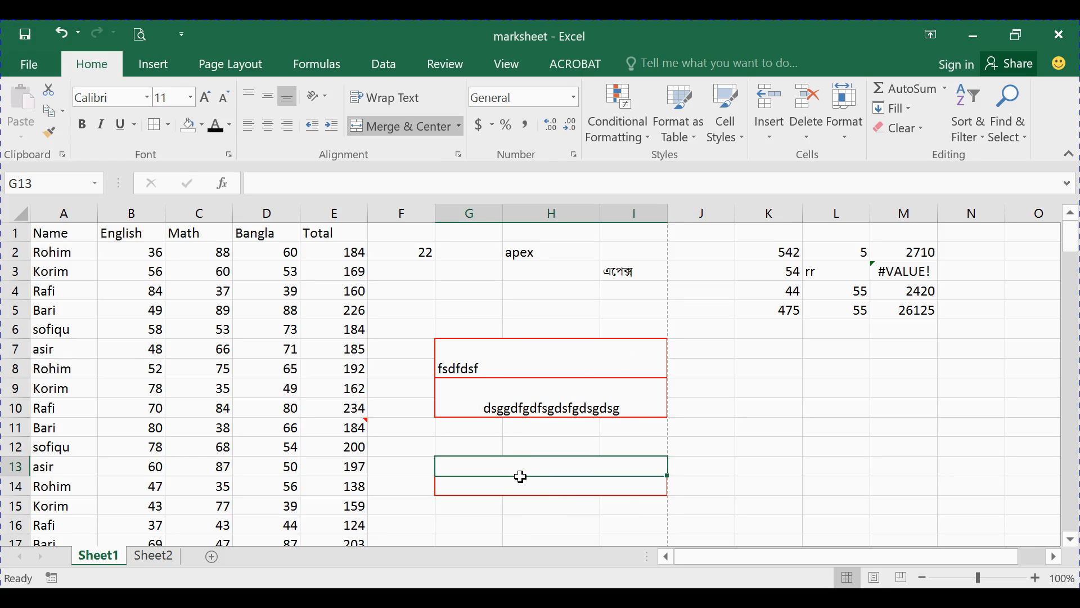
pyautogui.click(516, 485)
pyautogui.click(522, 468)
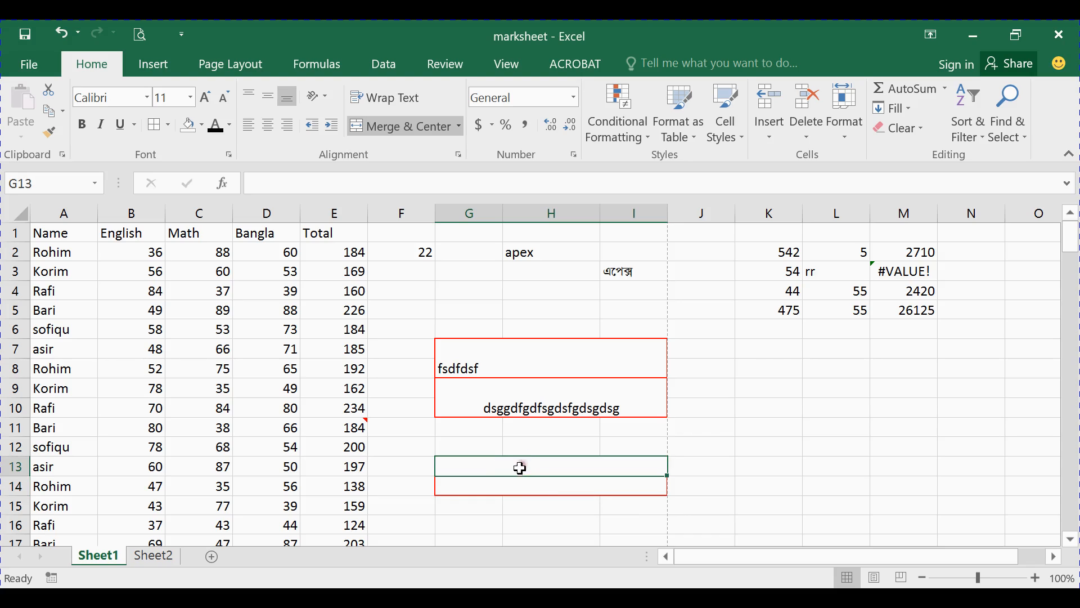
pyautogui.click(488, 487)
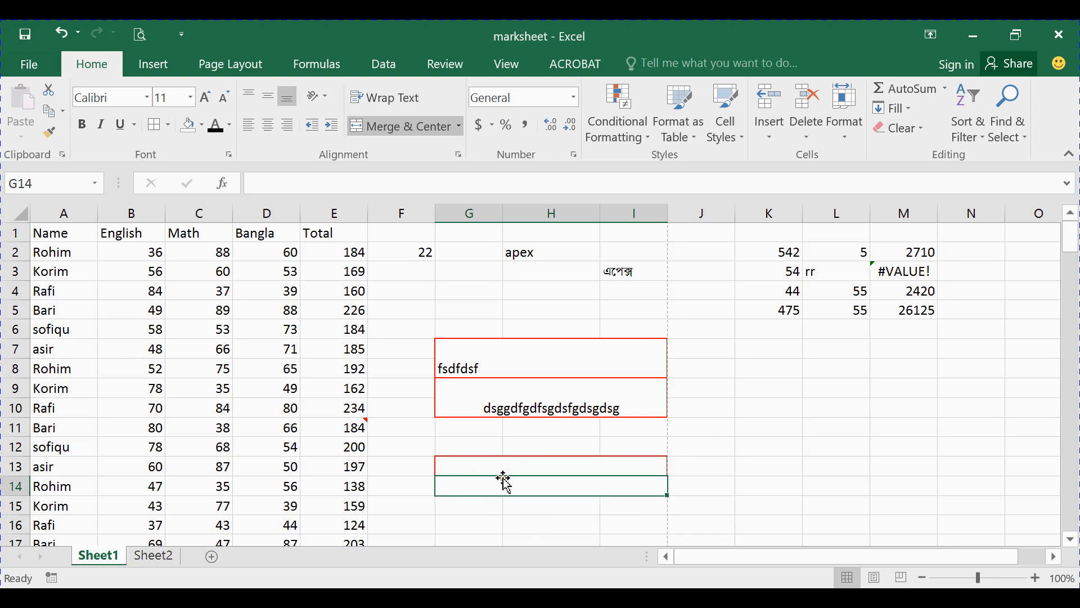
pyautogui.click(719, 476)
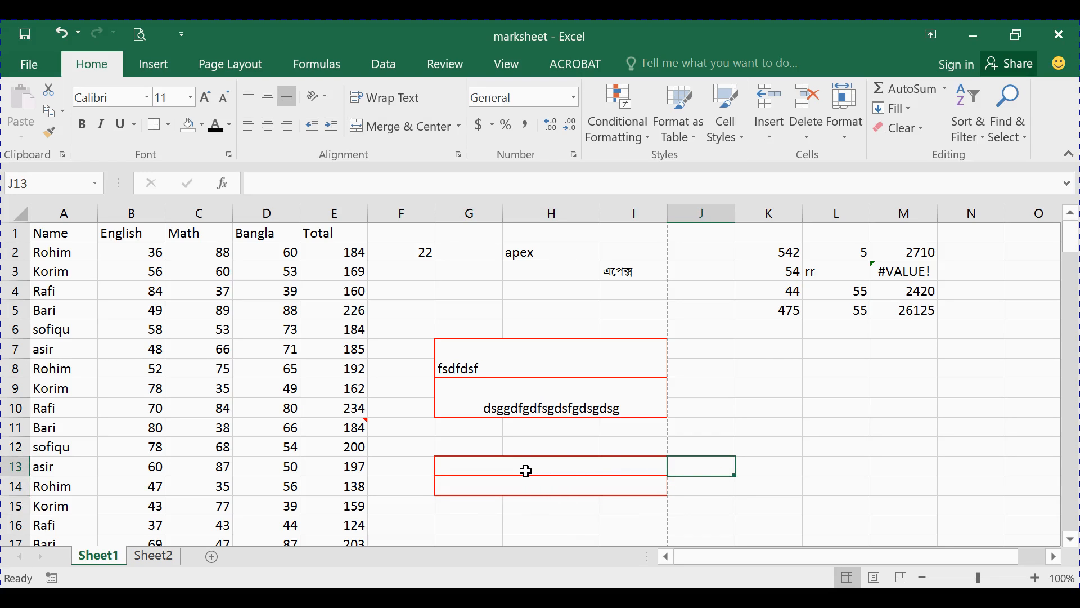
pyautogui.click(501, 469)
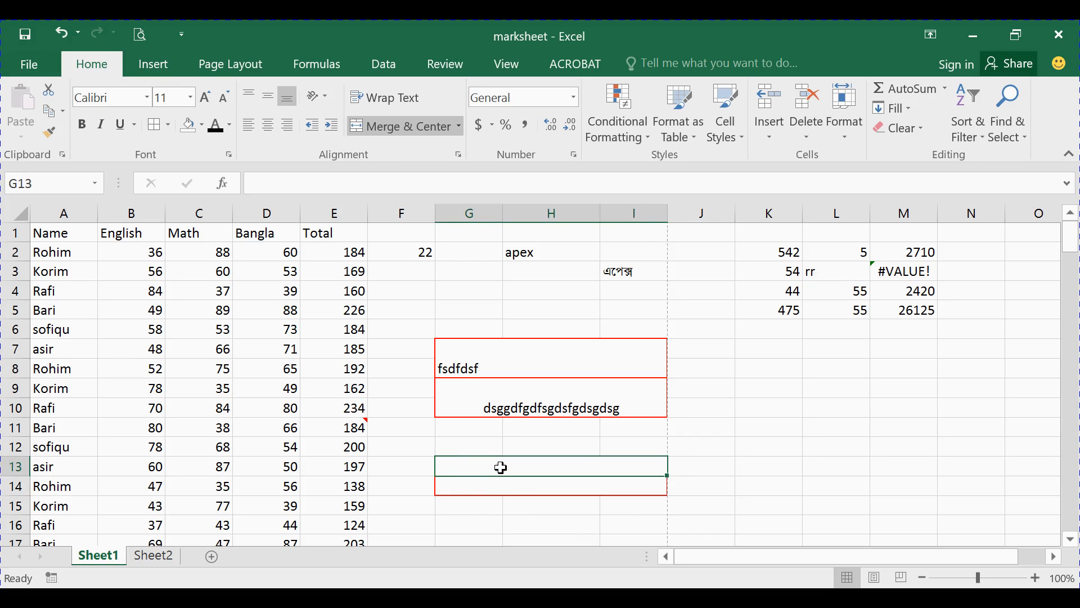
pyautogui.click(483, 492)
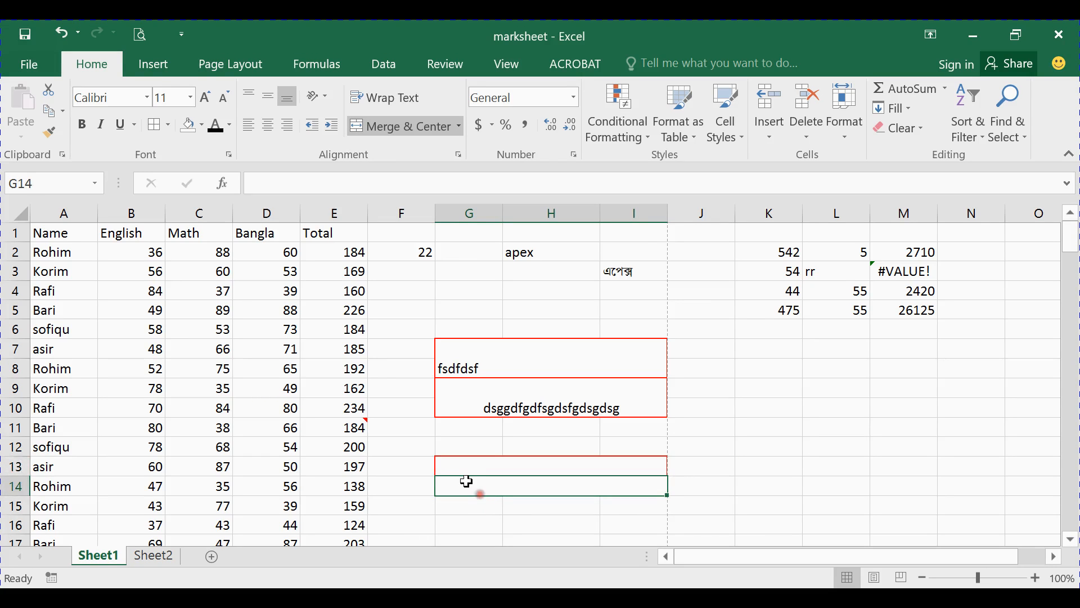
pyautogui.click(455, 469)
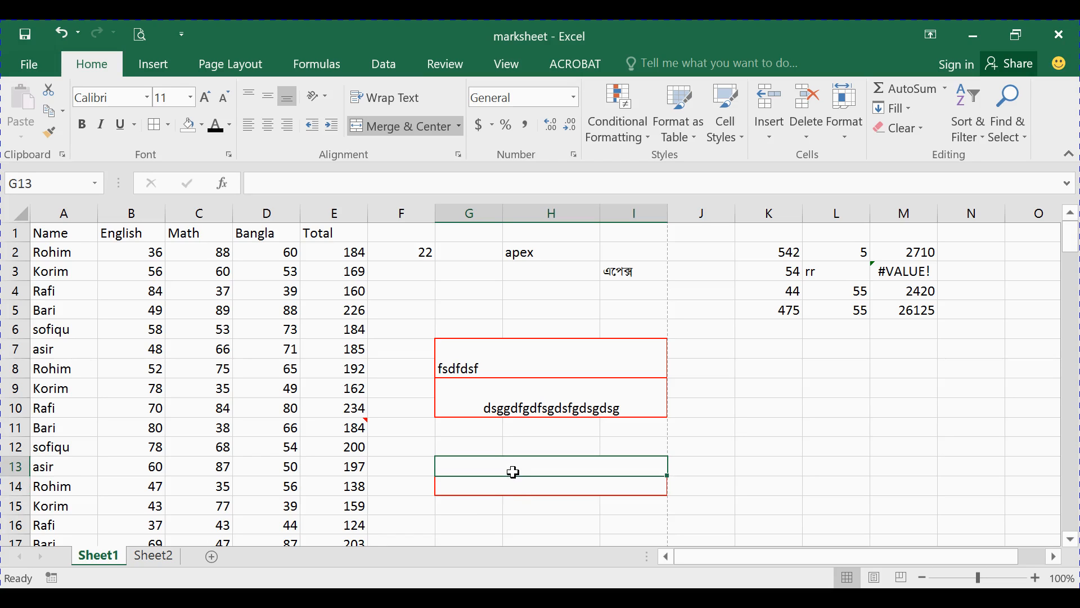
pyautogui.click(460, 126)
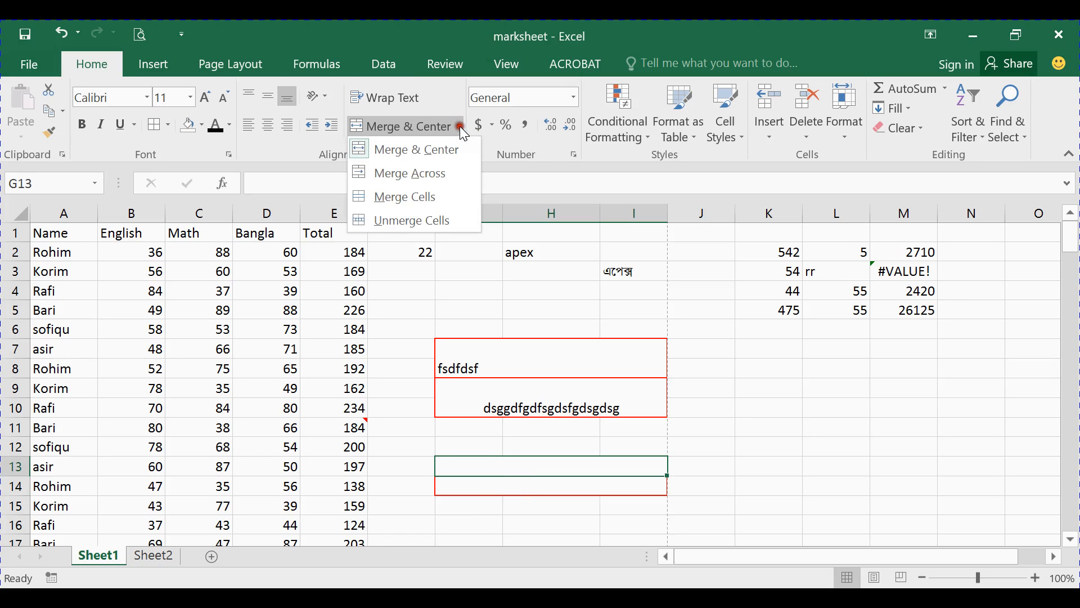
pyautogui.click(767, 396)
pyautogui.click(754, 389)
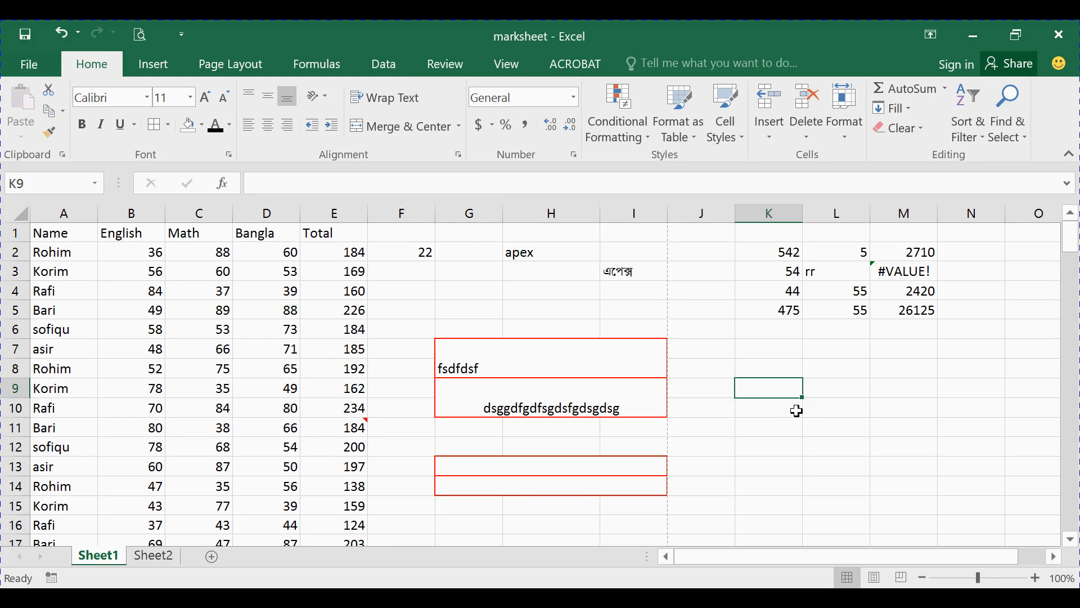
# Step: Select K9:N9 and K10:N10 as separate ranges and merge each of them with Merge & Center
pyautogui.moveTo(772, 386); pyautogui.dragTo(950, 389)
pyautogui.keyDown('ctrl'); pyautogui.moveTo(765, 407); pyautogui.dragTo(980, 410); pyautogui.keyUp('ctrl')
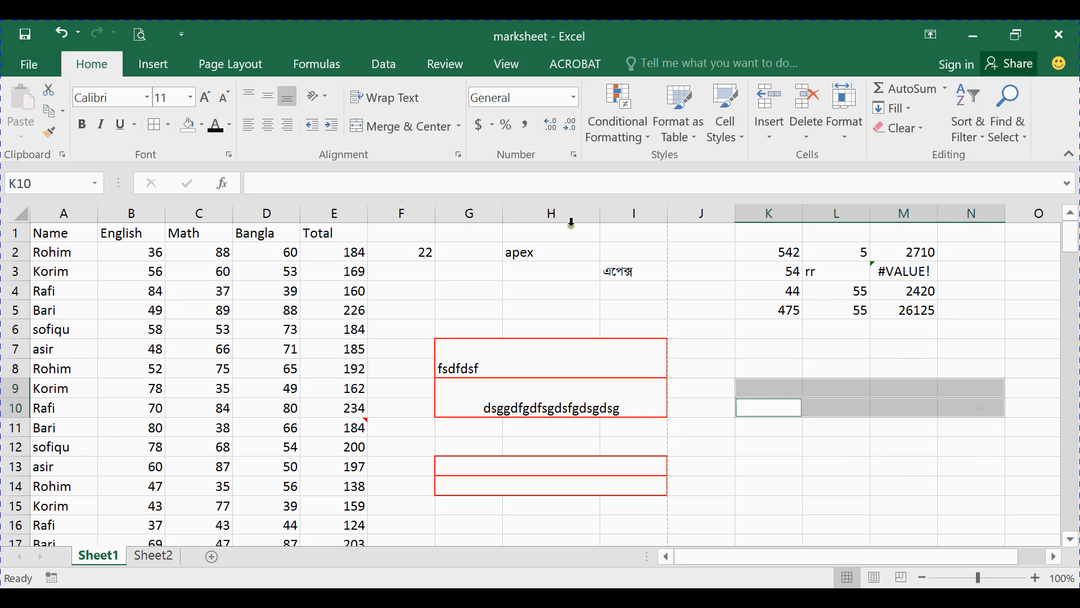
pyautogui.click(897, 442)
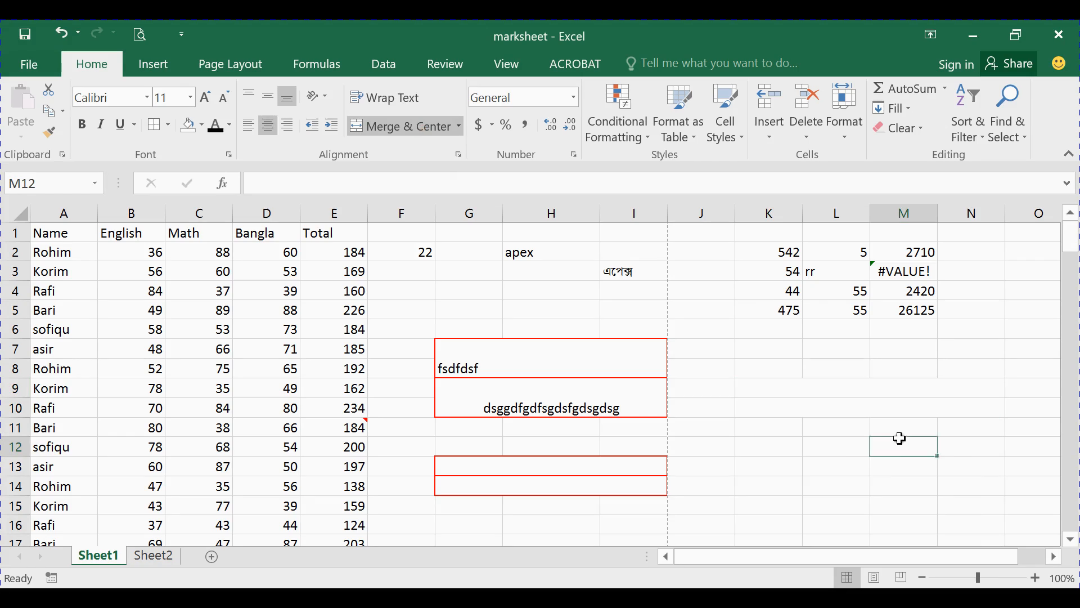
pyautogui.click(835, 384)
pyautogui.click(827, 403)
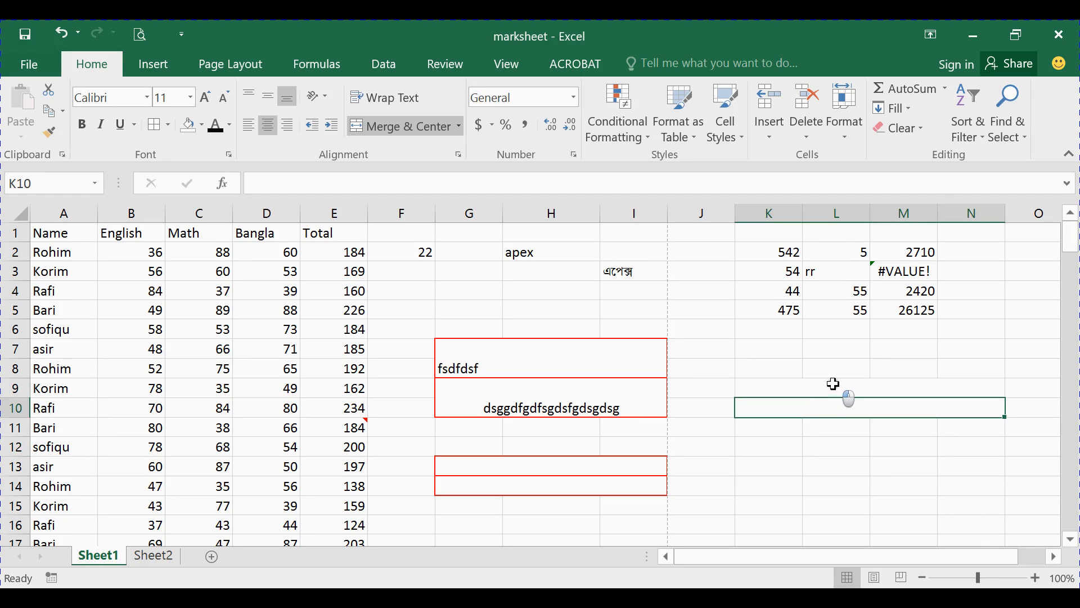
# Step: Apply All Borders to the merged cells in K9:N10
pyautogui.moveTo(832, 380); pyautogui.dragTo(833, 405)
pyautogui.click(155, 124)
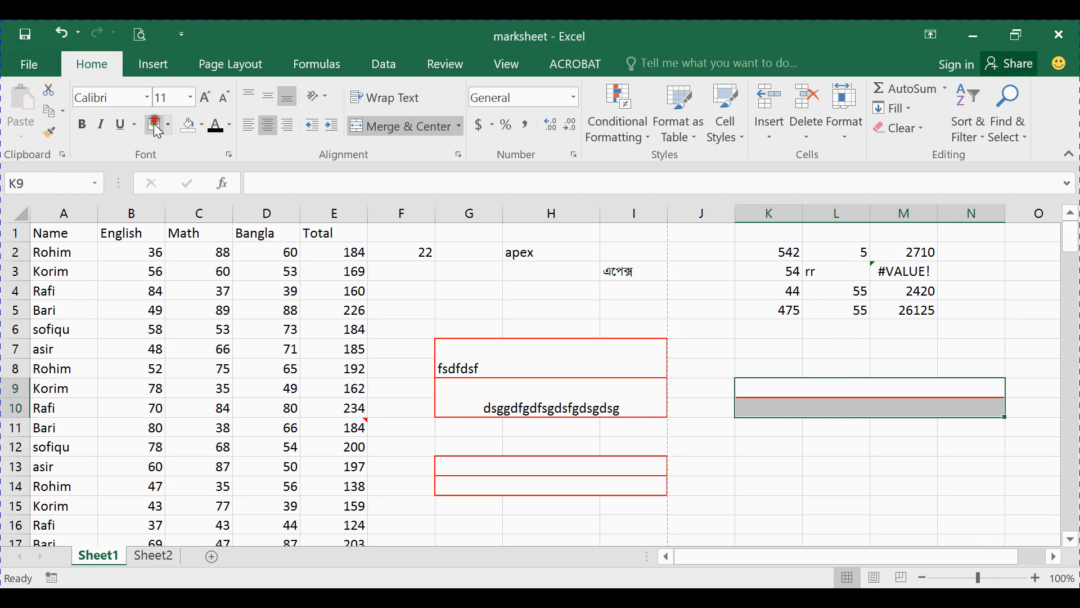
pyautogui.click(782, 458)
# Step: Apply Merge Across to K12:N13 and select each merged row to check that rows 12 and 13 are grouped separately
pyautogui.moveTo(749, 442); pyautogui.dragTo(961, 475)
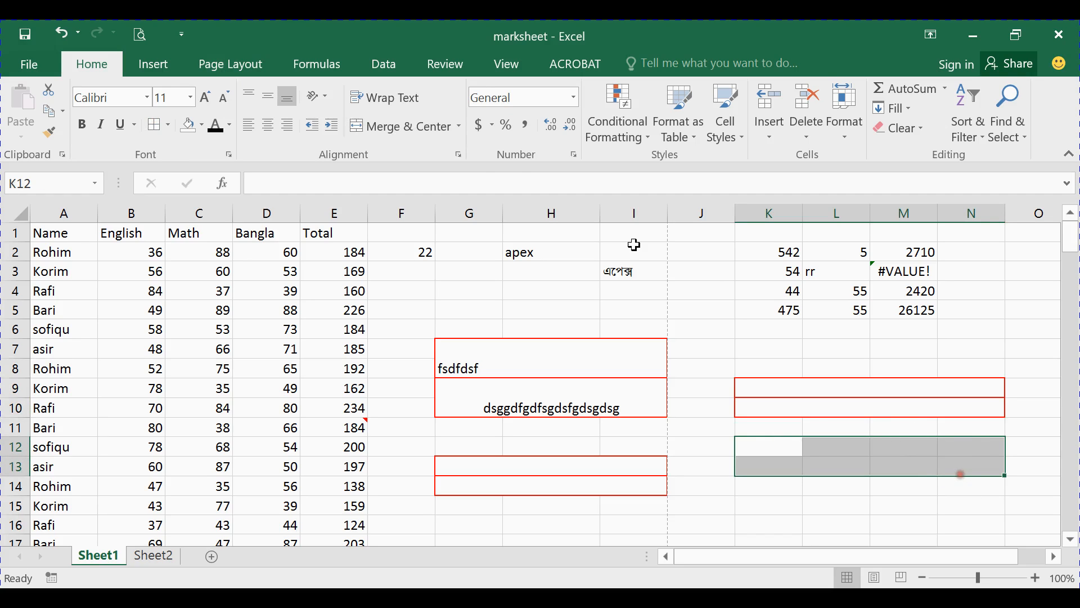
pyautogui.click(460, 126)
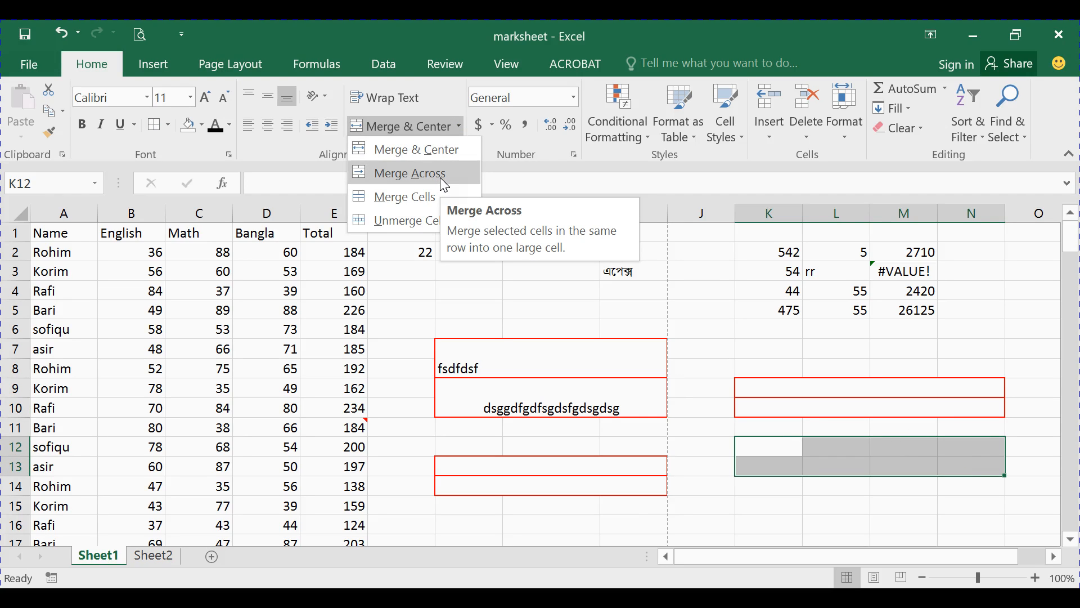
pyautogui.click(440, 177)
pyautogui.click(863, 448)
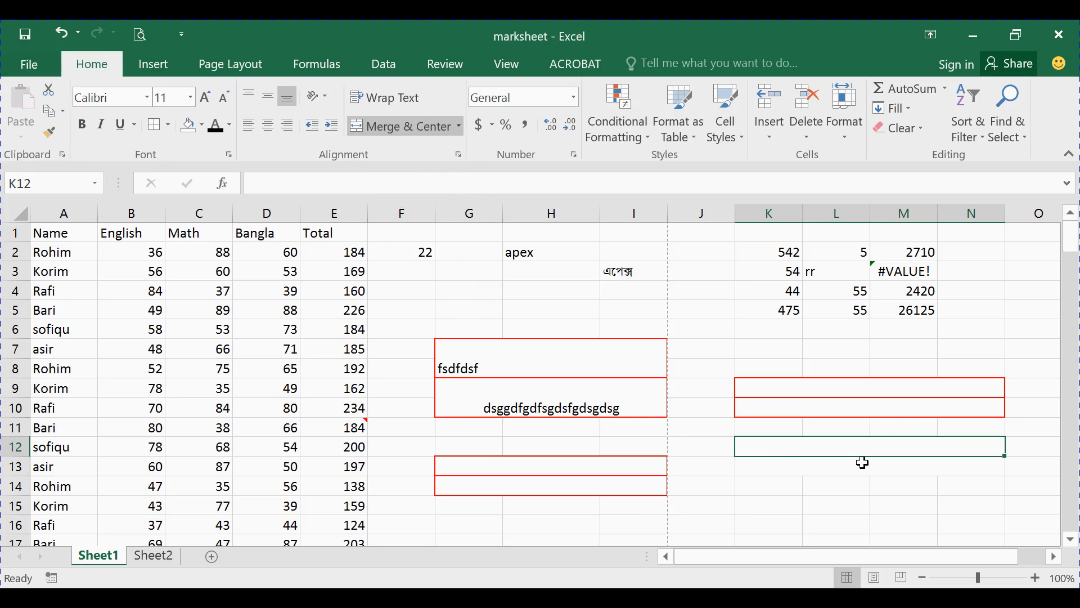
pyautogui.click(864, 462)
pyautogui.click(874, 450)
pyautogui.click(849, 466)
pyautogui.click(849, 448)
# Step: Unmerge the cells in K12:N13 and in the bordered range K9:N10
pyautogui.moveTo(773, 449); pyautogui.dragTo(779, 465)
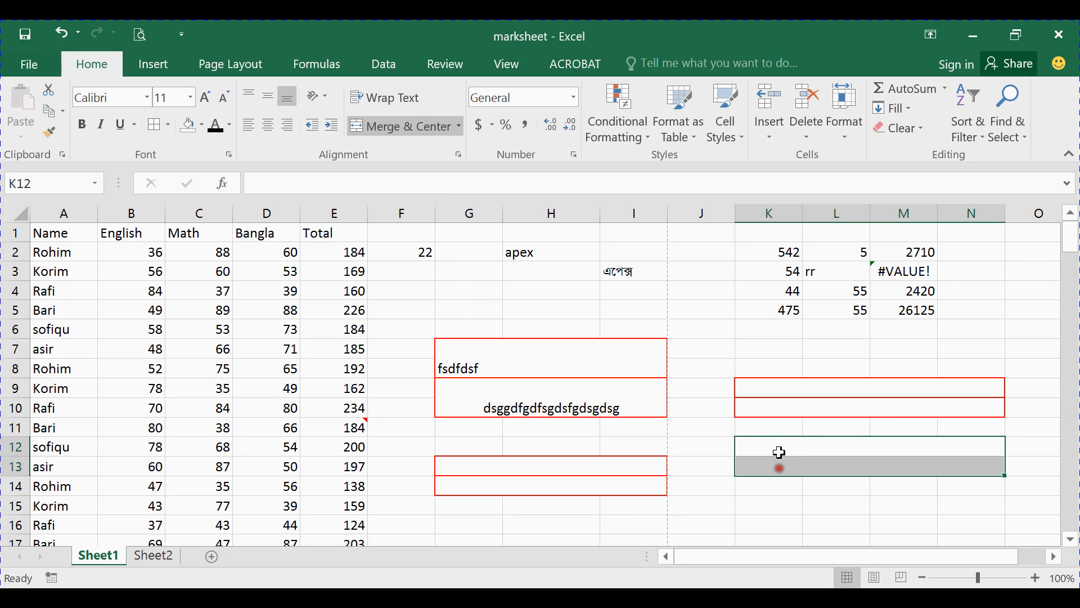
pyautogui.click(461, 126)
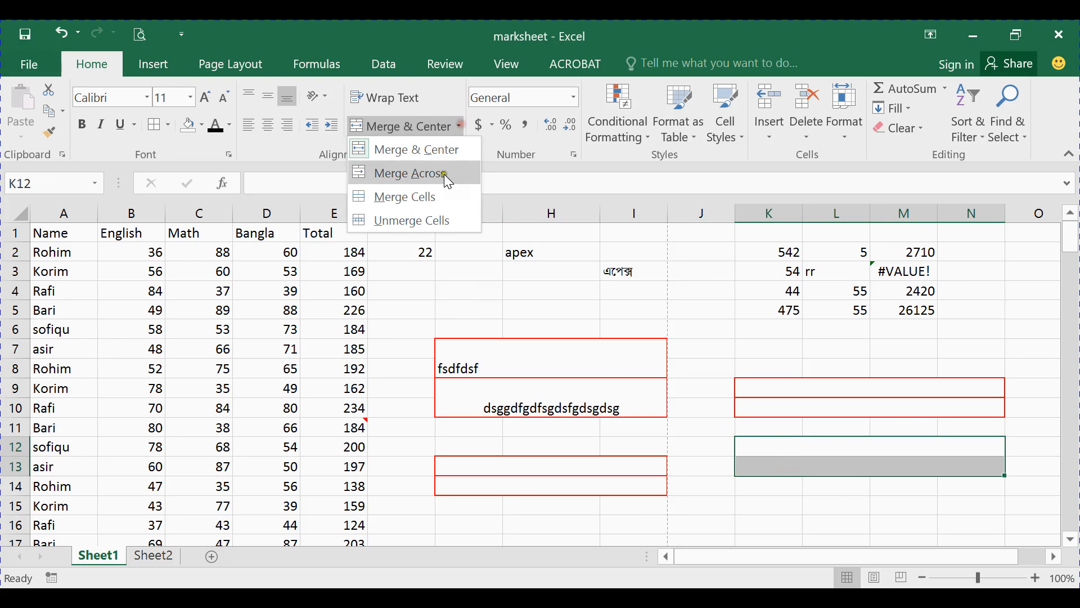
pyautogui.click(434, 225)
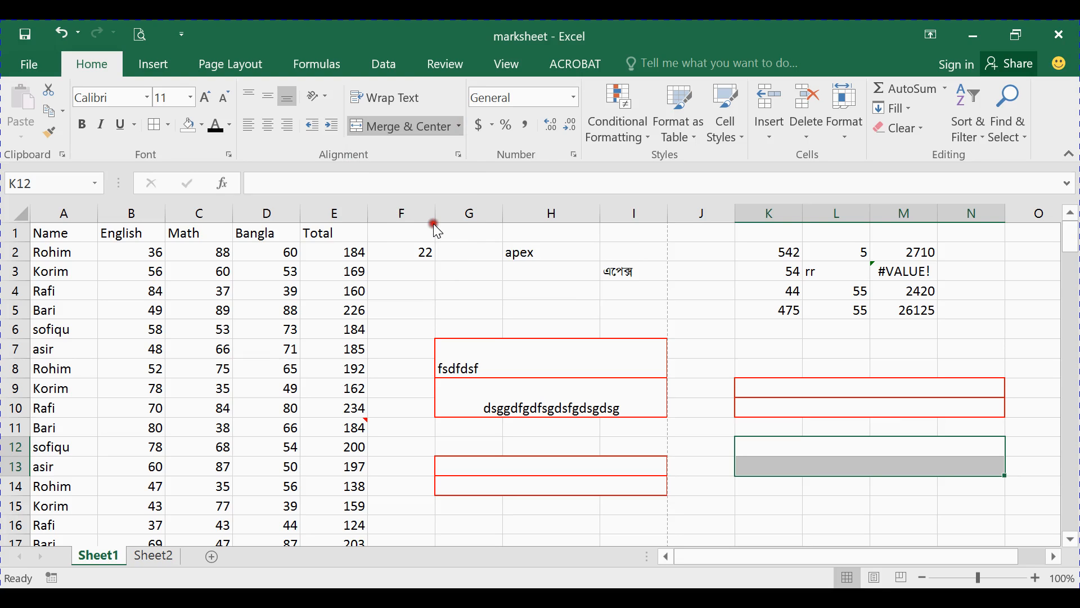
pyautogui.moveTo(778, 388); pyautogui.dragTo(783, 406)
pyautogui.click(460, 126)
pyautogui.click(434, 218)
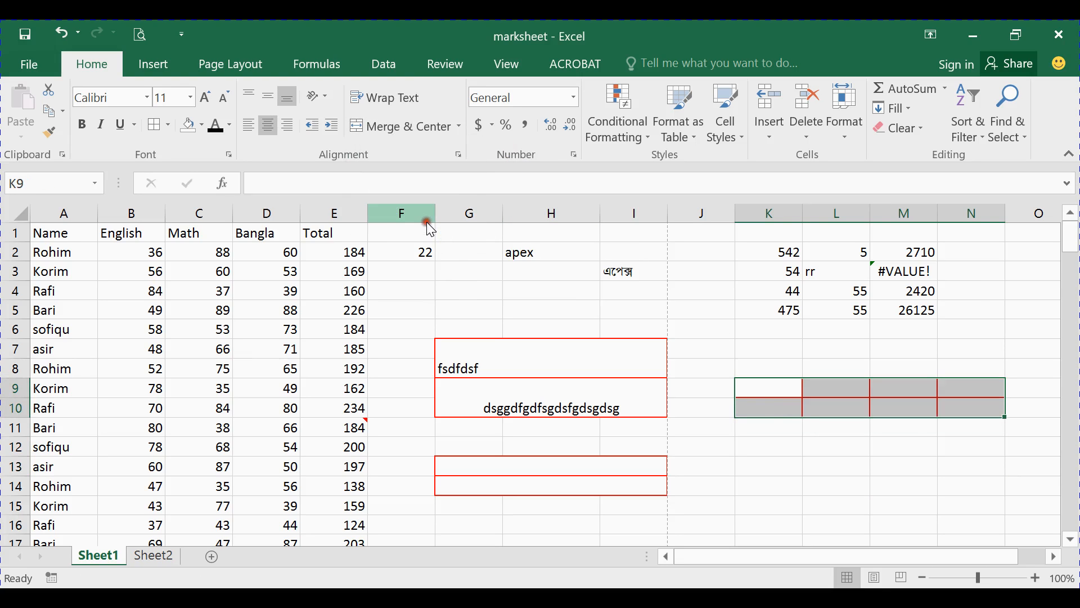
pyautogui.click(822, 432)
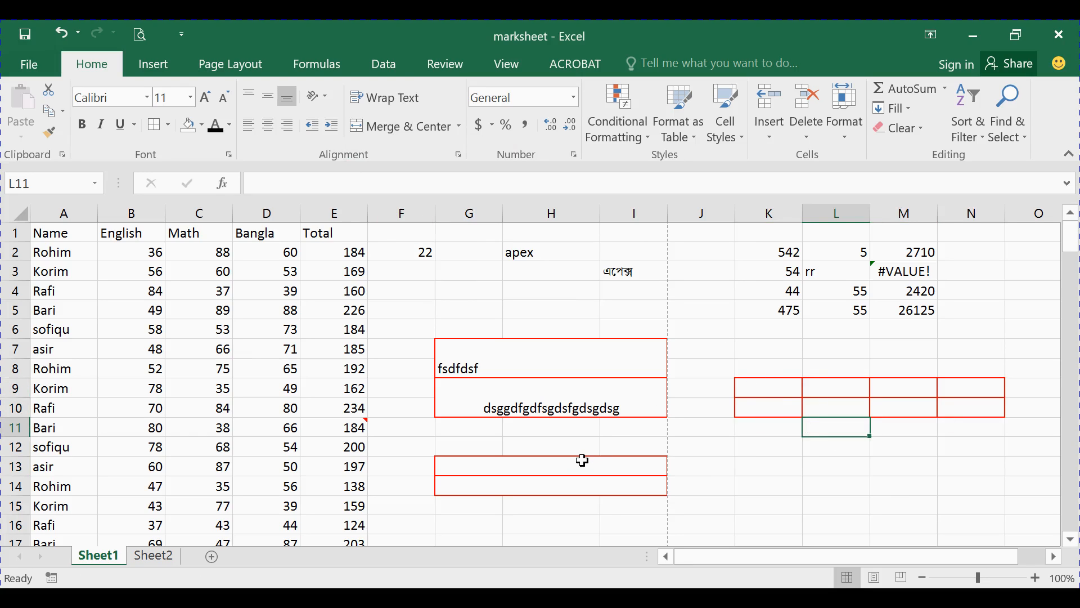
# Step: Unmerge the bordered cells in G13:I14
pyautogui.moveTo(583, 465); pyautogui.dragTo(583, 484)
pyautogui.click(457, 126)
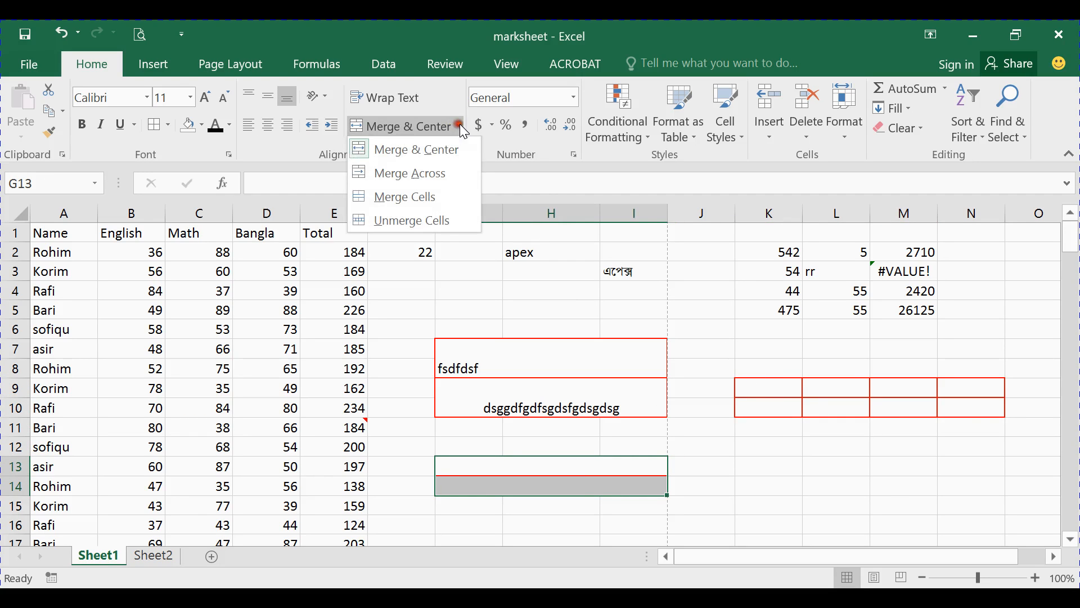
pyautogui.click(442, 218)
pyautogui.click(728, 433)
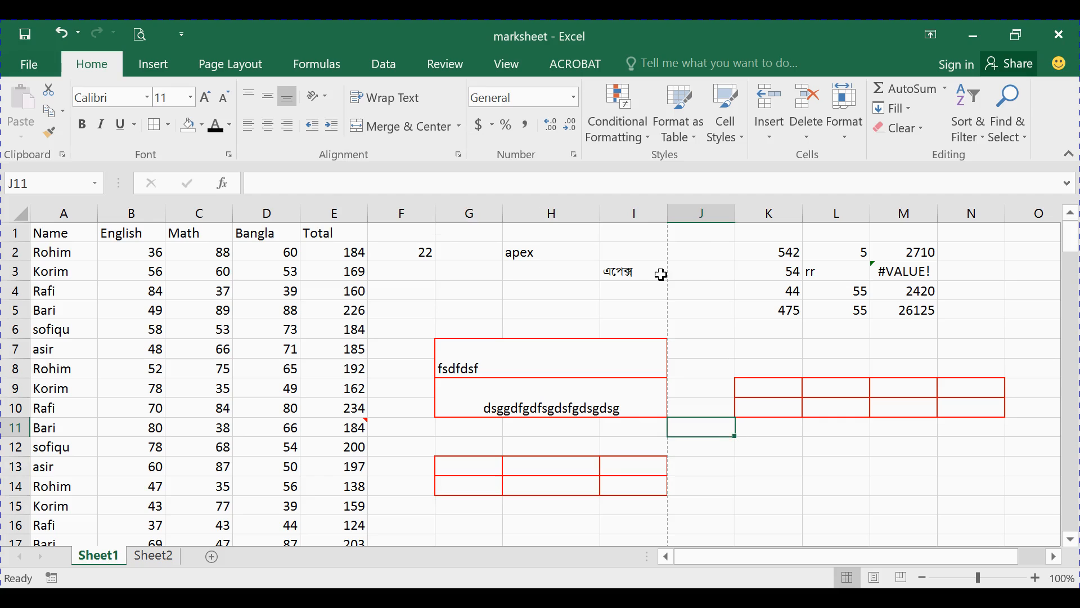
# Step: Examine the text direction choices in the cell alignment settings without applying any of them
pyautogui.click(461, 155)
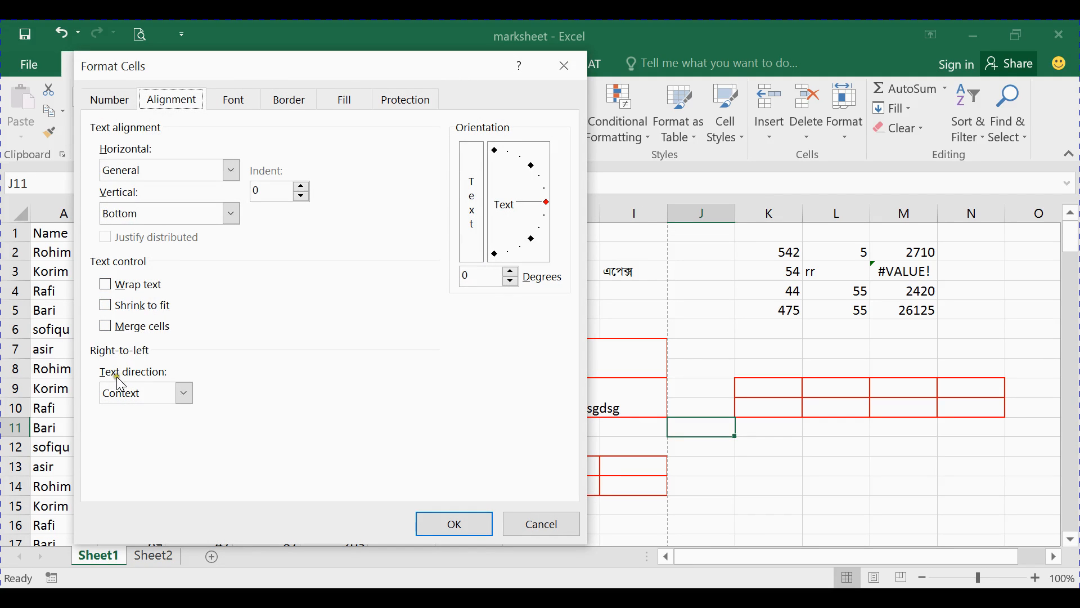
pyautogui.click(184, 393)
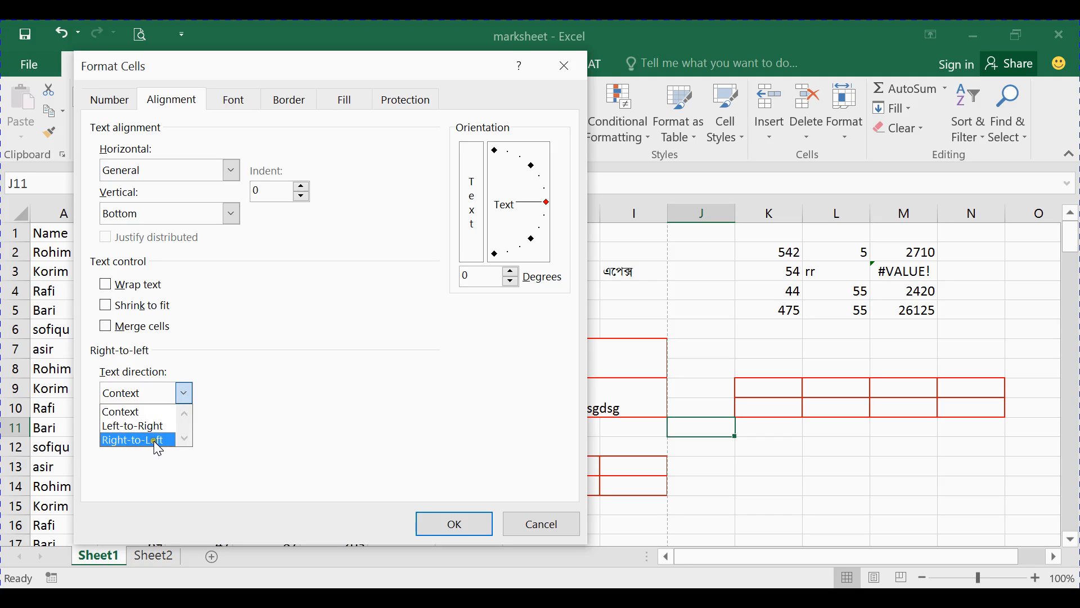
pyautogui.click(569, 63)
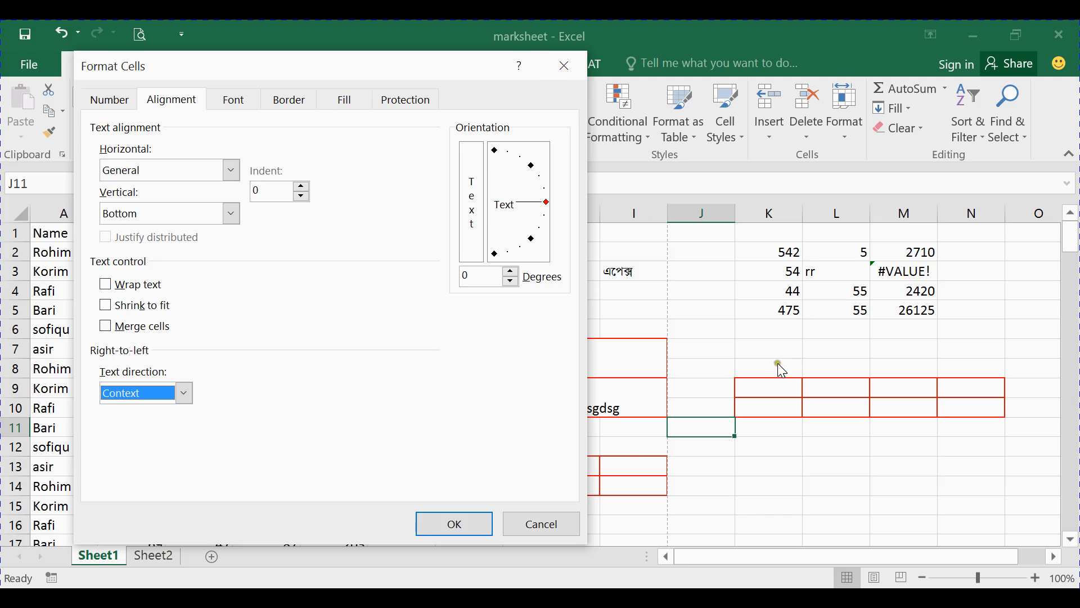
pyautogui.click(566, 73)
# Step: Clear all contents, borders and merging from the practice area F6:O16
pyautogui.click(725, 505)
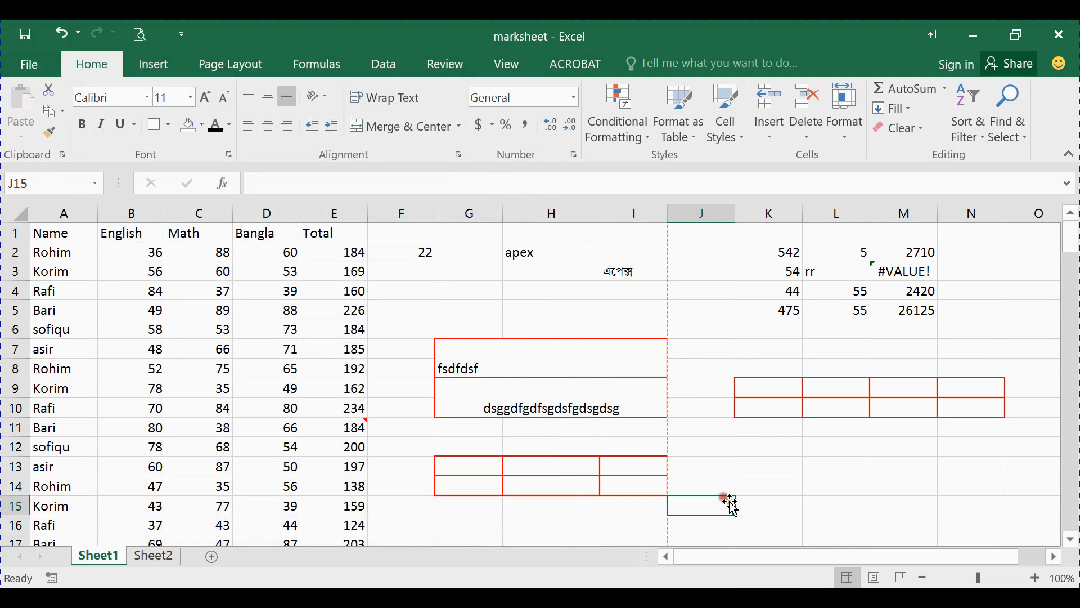
pyautogui.scroll(-6, 792, 435)
pyautogui.scroll(6, 793, 436)
pyautogui.moveTo(427, 326); pyautogui.dragTo(1007, 519)
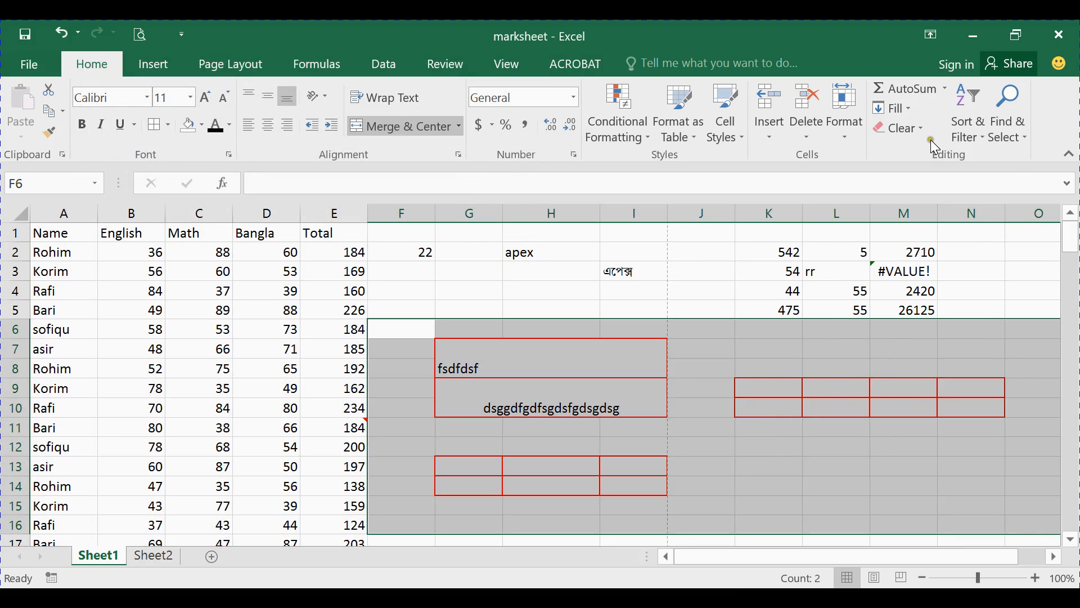
pyautogui.click(899, 128)
pyautogui.click(908, 148)
pyautogui.click(604, 400)
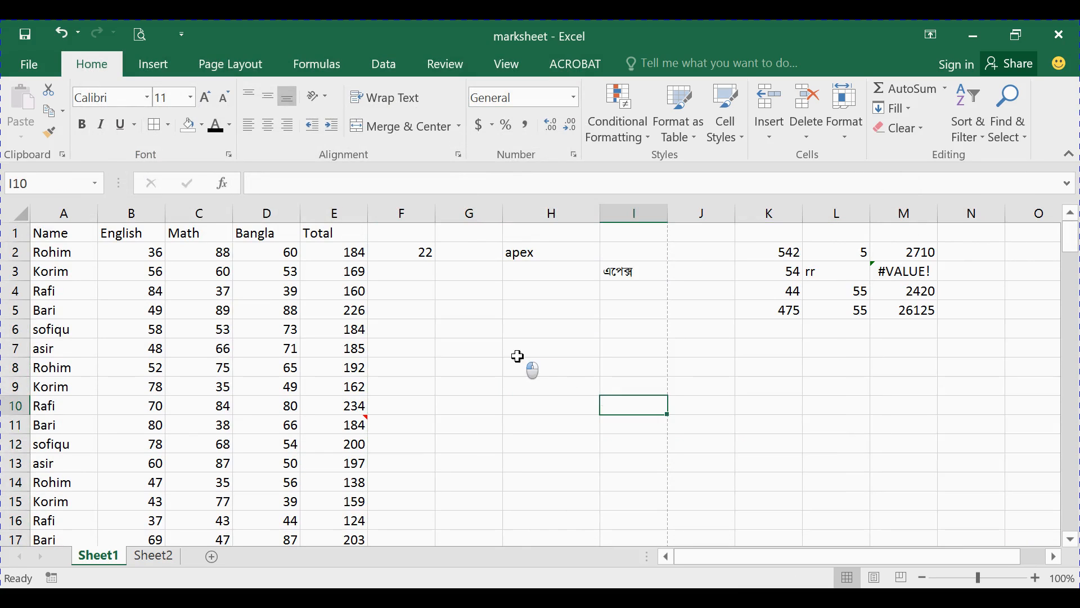
# Step: Enter "apex" in cell H7 and reselect that cell
pyautogui.click(518, 356)
pyautogui.write('apex')
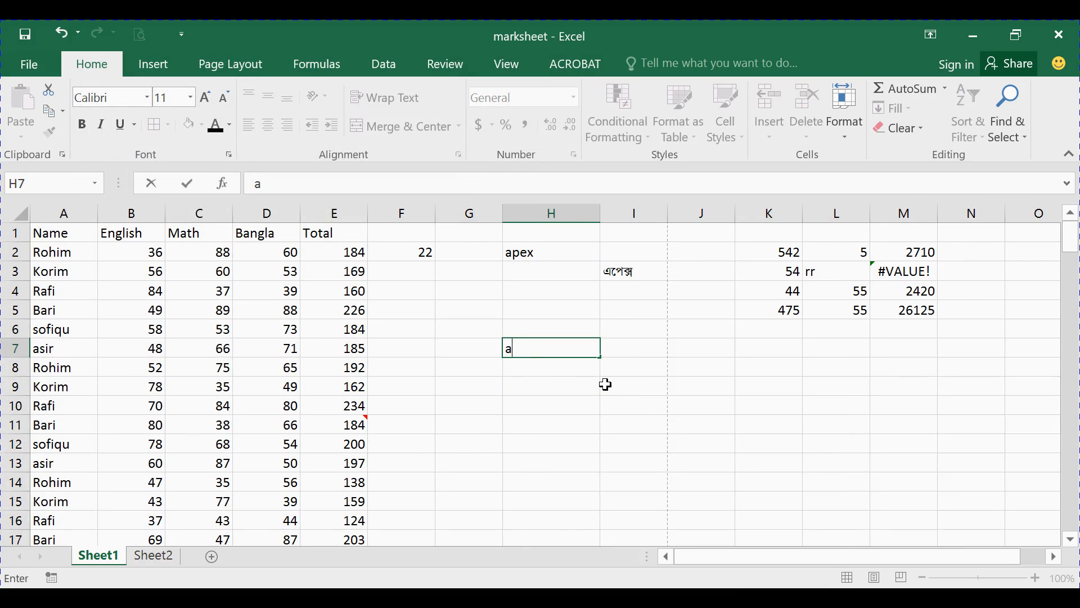
pyautogui.click(611, 408)
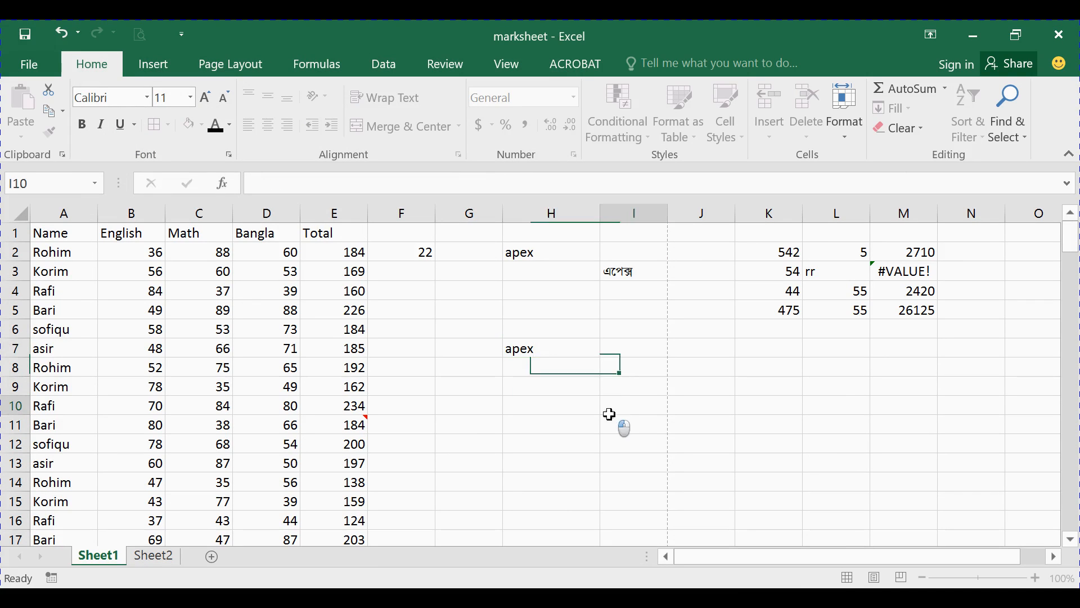
pyautogui.click(581, 349)
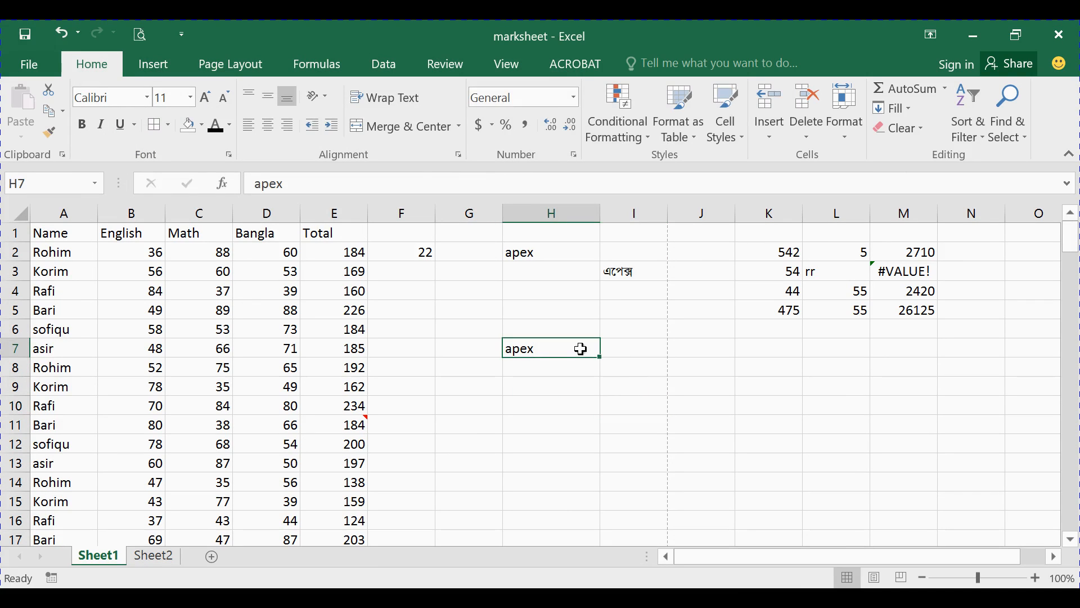
# Step: Set the text direction of cell H7 to Right-to-Left in the alignment settings
pyautogui.click(458, 154)
pyautogui.click(184, 392)
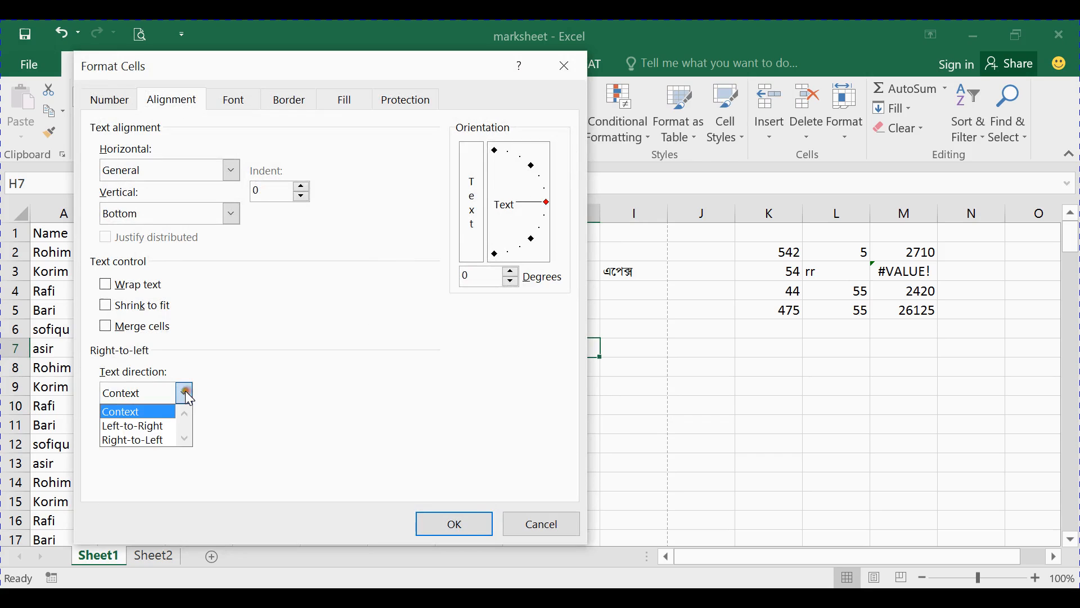
pyautogui.click(141, 440)
pyautogui.click(455, 524)
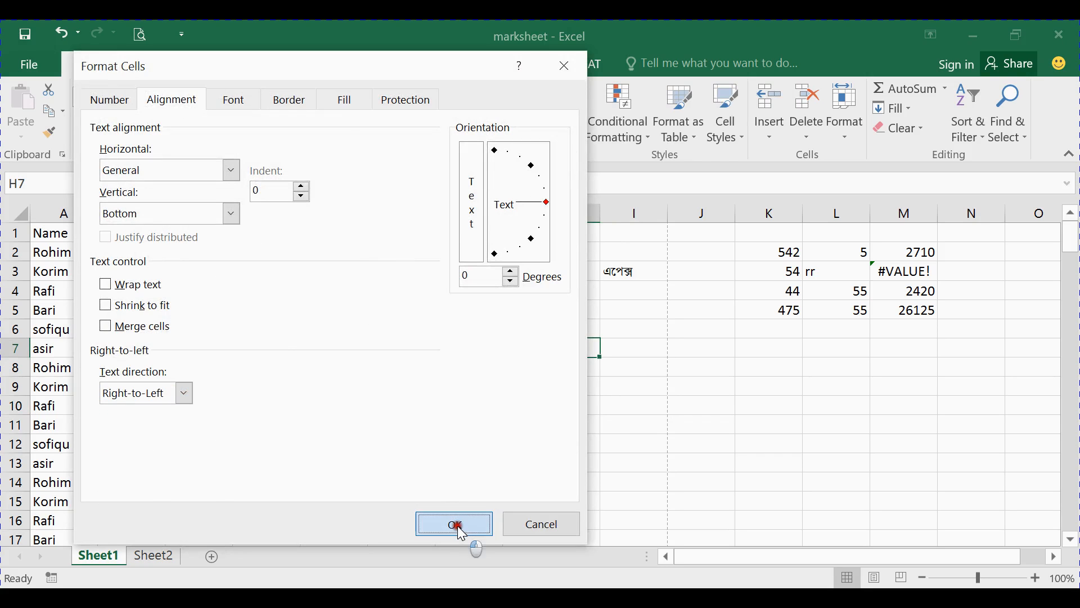
# Step: Try adding "computer" in front of "apex" in cell H7, and undo the edit
pyautogui.doubleClick(548, 352)
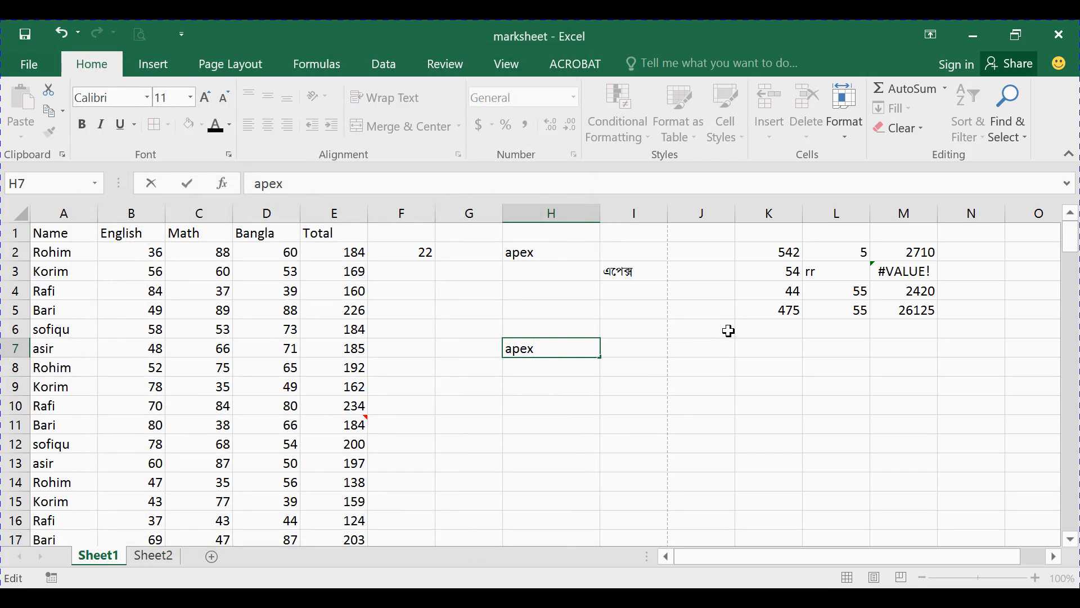
pyautogui.write('c')
pyautogui.press('BackSpace')
pyautogui.write('computer')
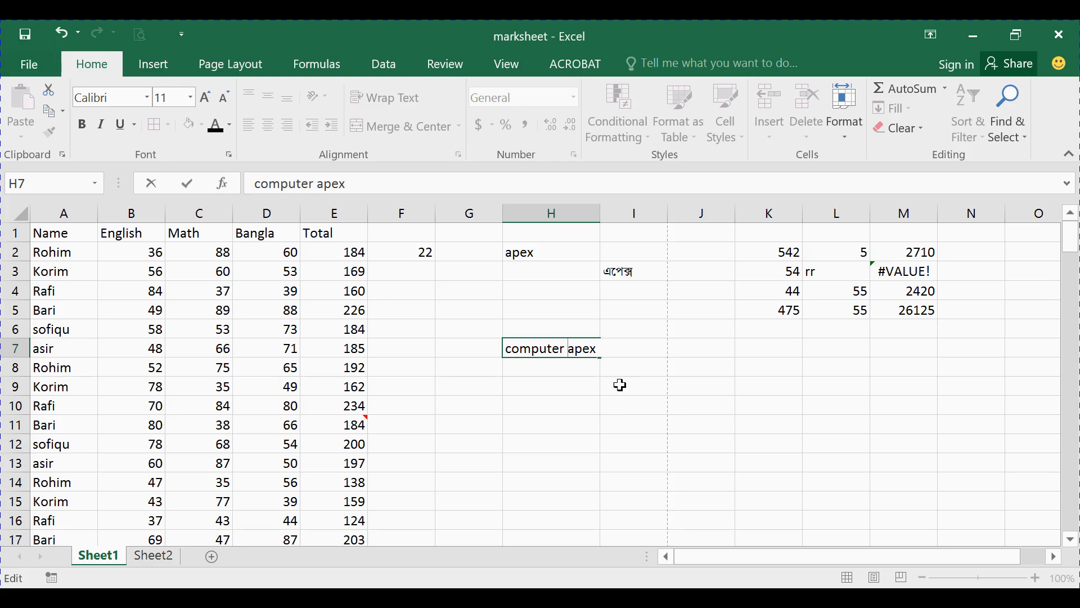
pyautogui.click(522, 356)
pyautogui.click(528, 364)
pyautogui.click(566, 349)
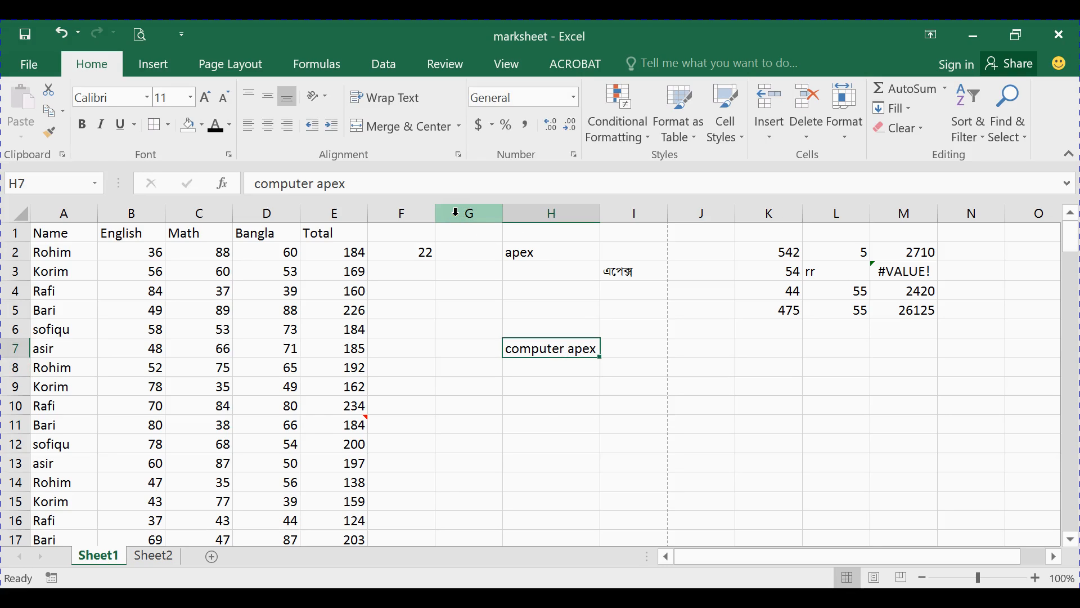
pyautogui.hotkey('ctrl', 'z')
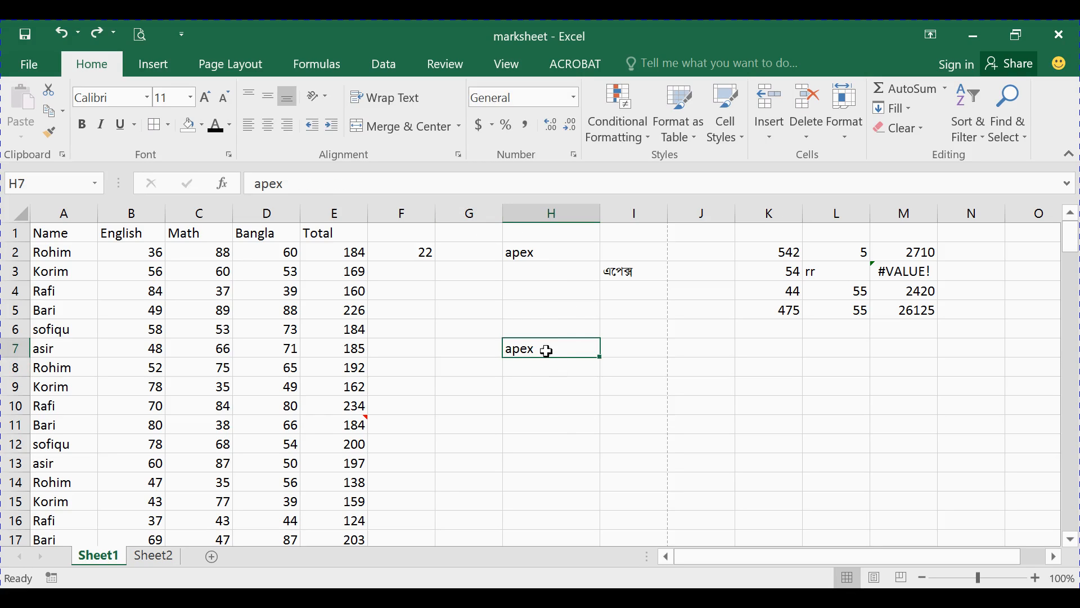
# Step: Set the text direction of cell H7 to Left-to-Right in the alignment settings
pyautogui.click(458, 155)
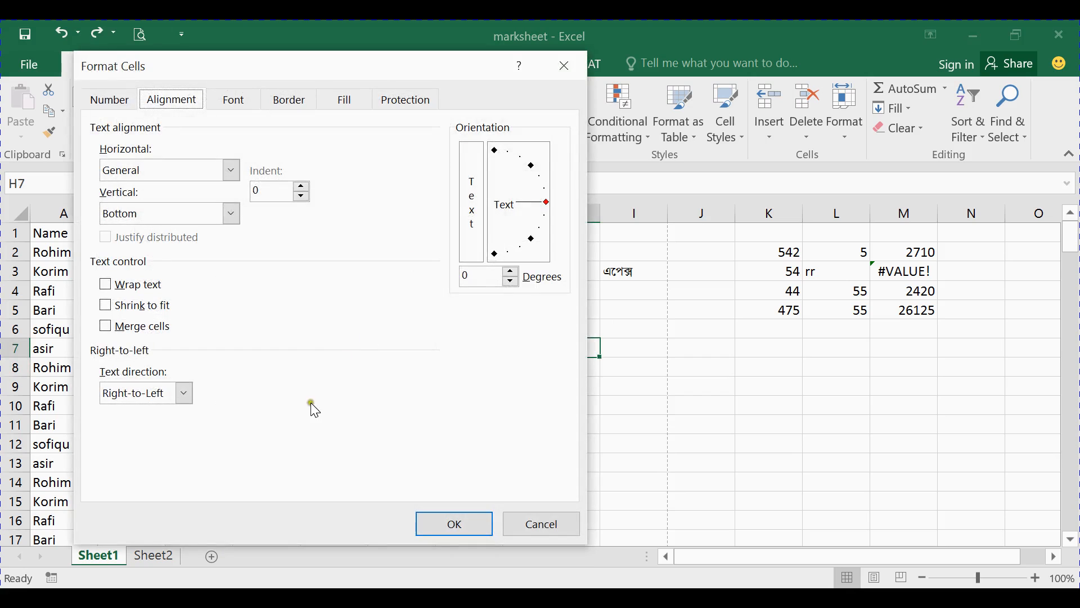
pyautogui.click(181, 392)
pyautogui.click(138, 426)
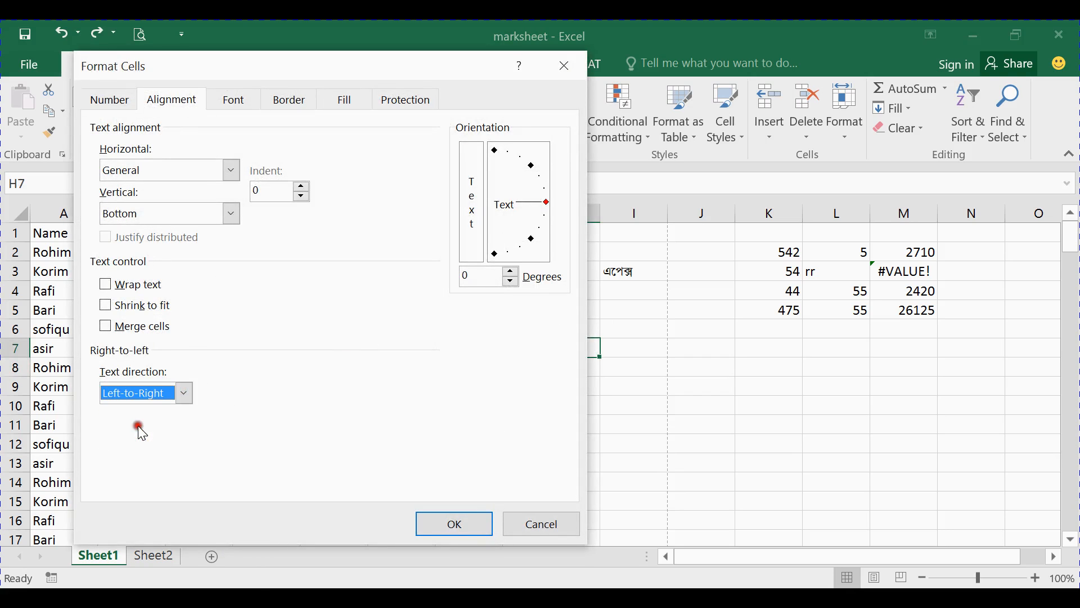
pyautogui.click(453, 512)
# Step: Extend the text in cell H7 to "apex coputer" and reselect the cell
pyautogui.doubleClick(555, 351)
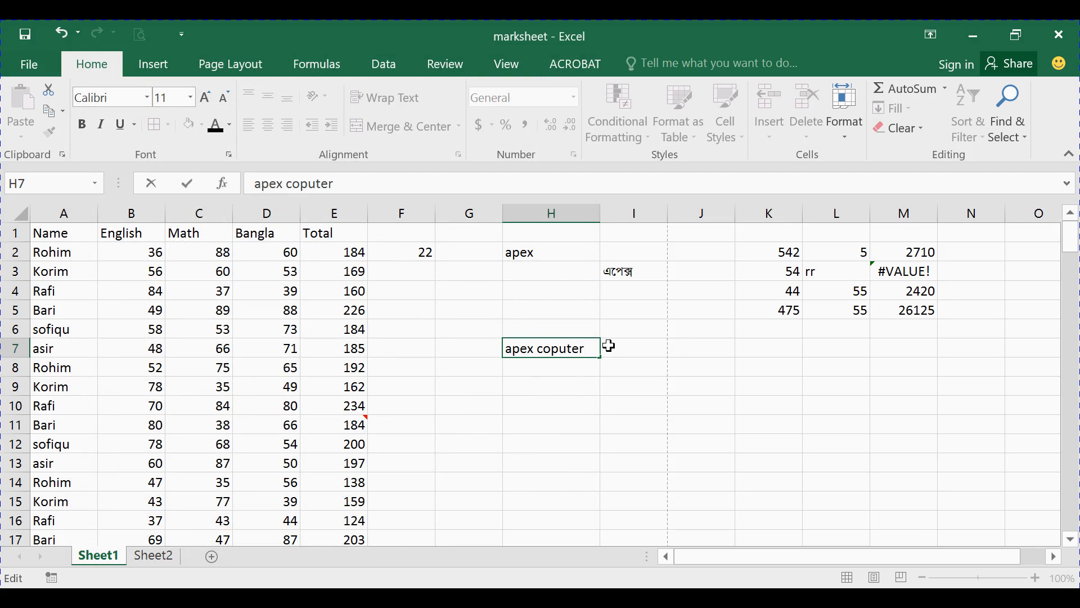
pyautogui.click(479, 367)
pyautogui.click(544, 355)
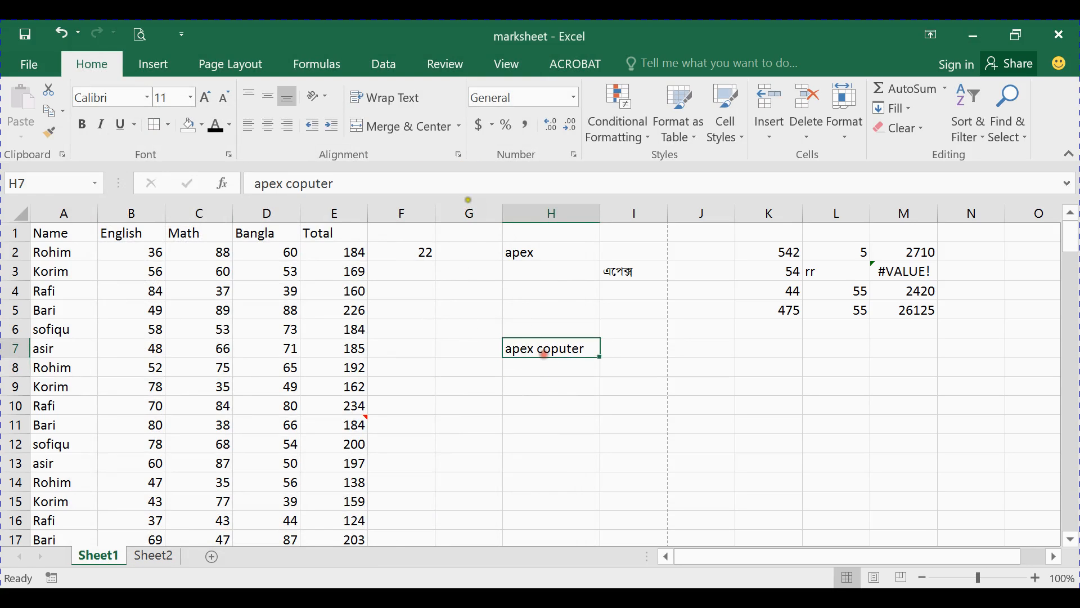
# Step: Compare the text direction options for H7, apply Context, and review the cell's Orientation settings
pyautogui.click(460, 152)
pyautogui.click(116, 392)
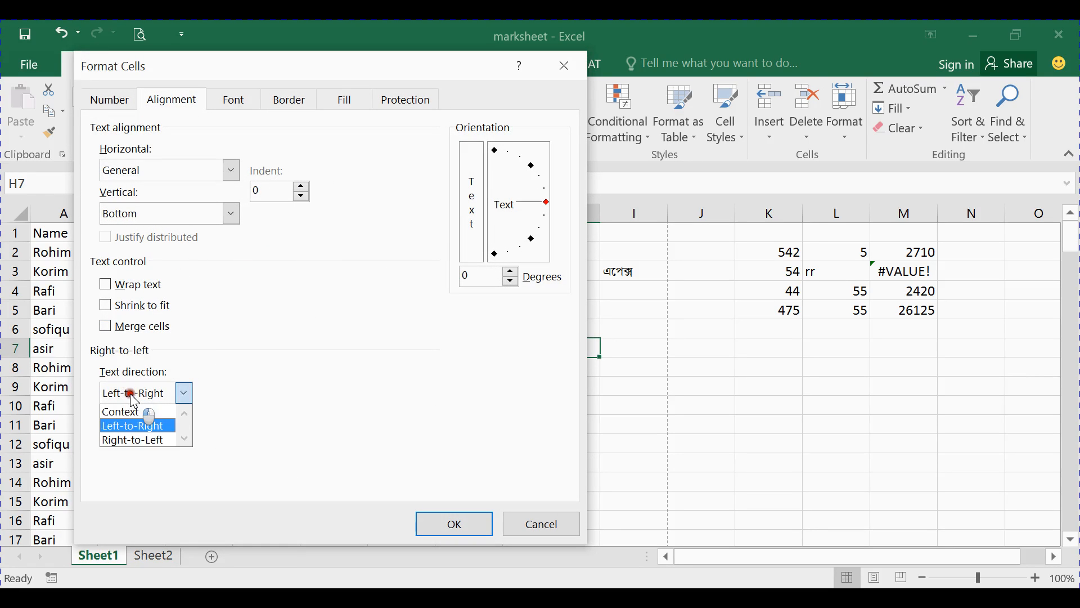
pyautogui.click(137, 440)
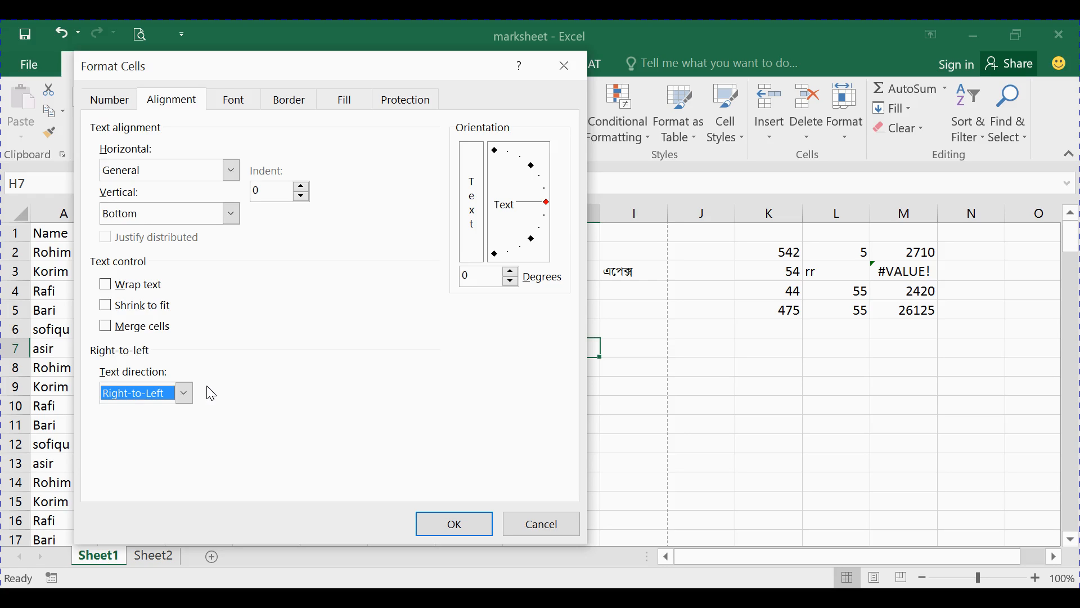
pyautogui.click(184, 393)
pyautogui.click(155, 425)
pyautogui.click(184, 393)
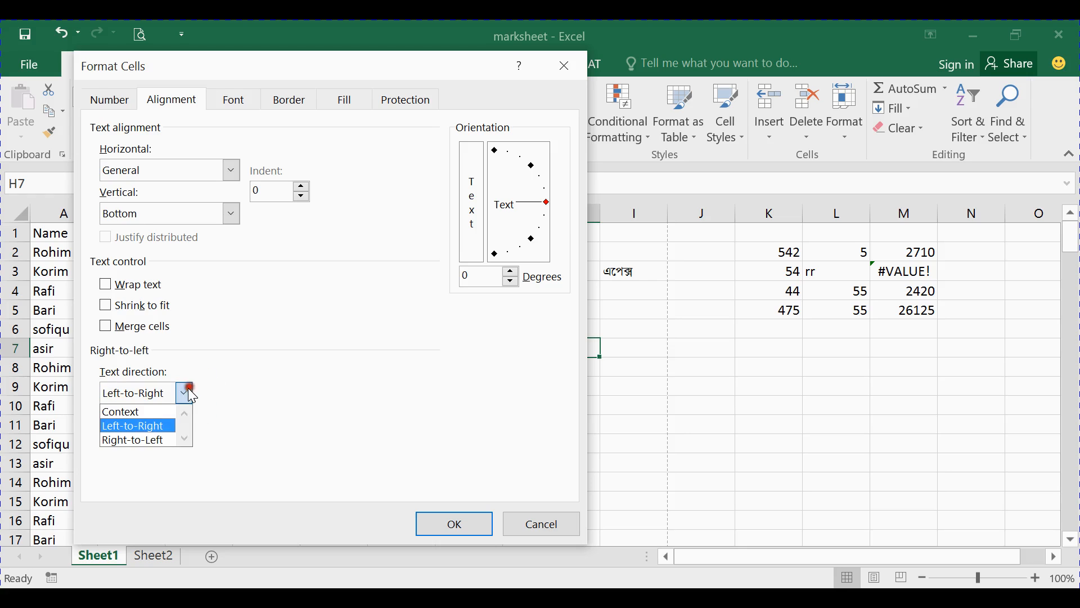
pyautogui.click(159, 412)
pyautogui.click(480, 522)
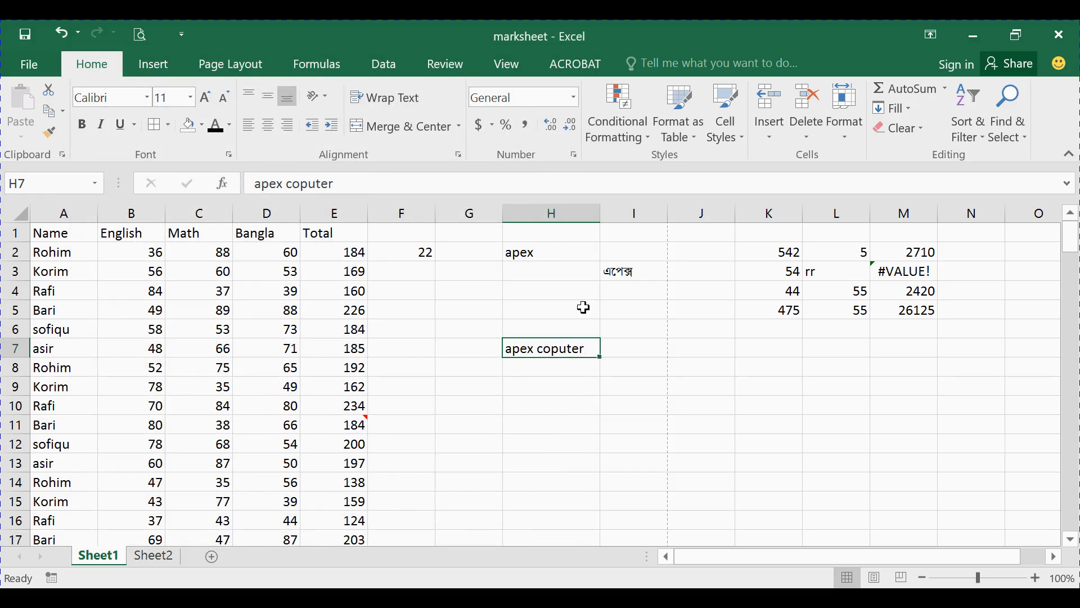
pyautogui.click(457, 154)
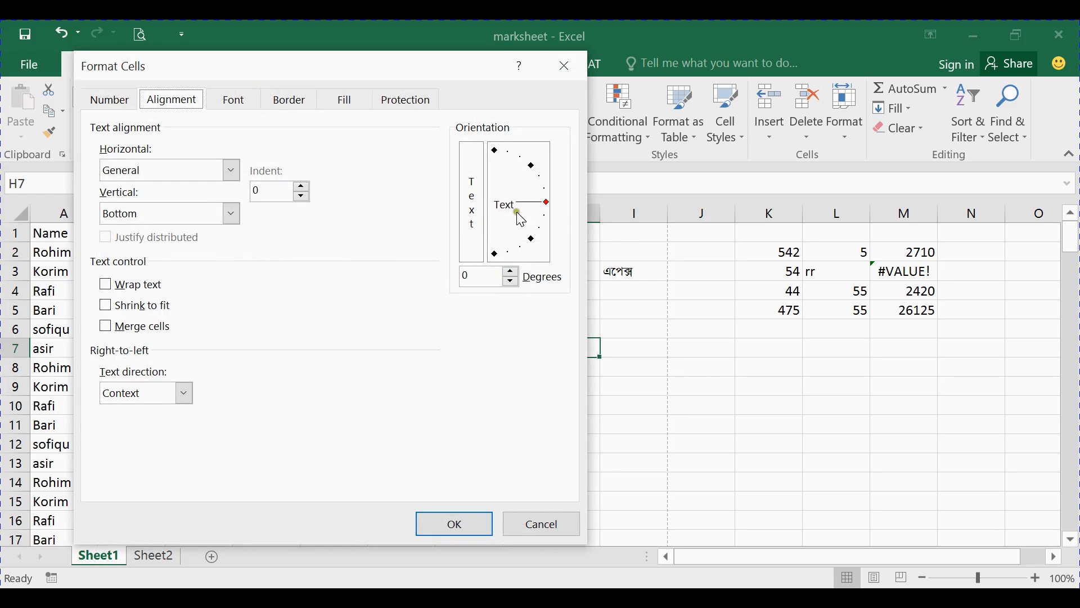
pyautogui.click(565, 68)
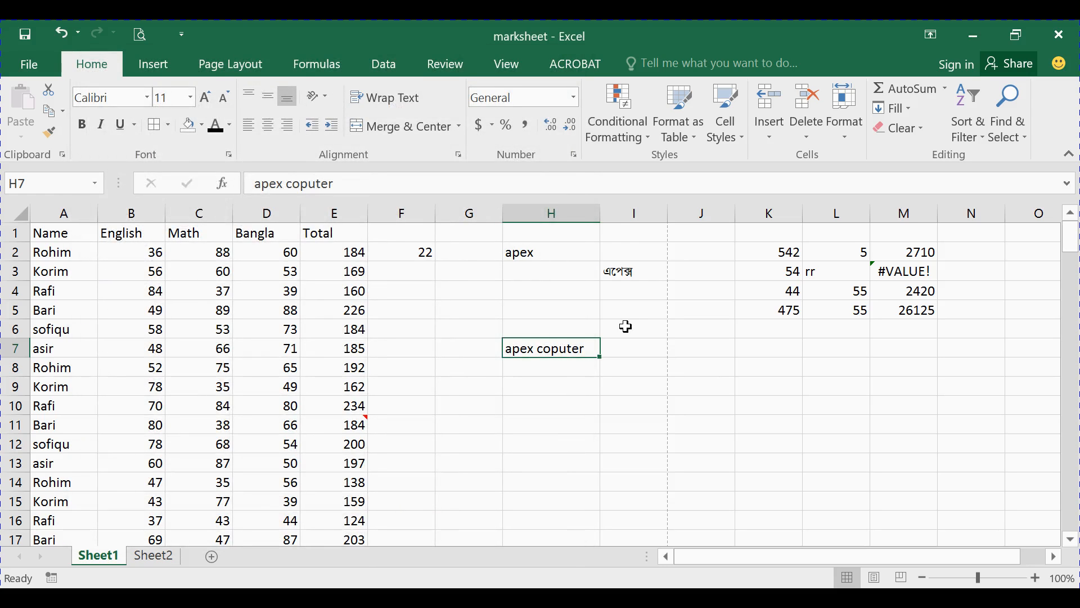